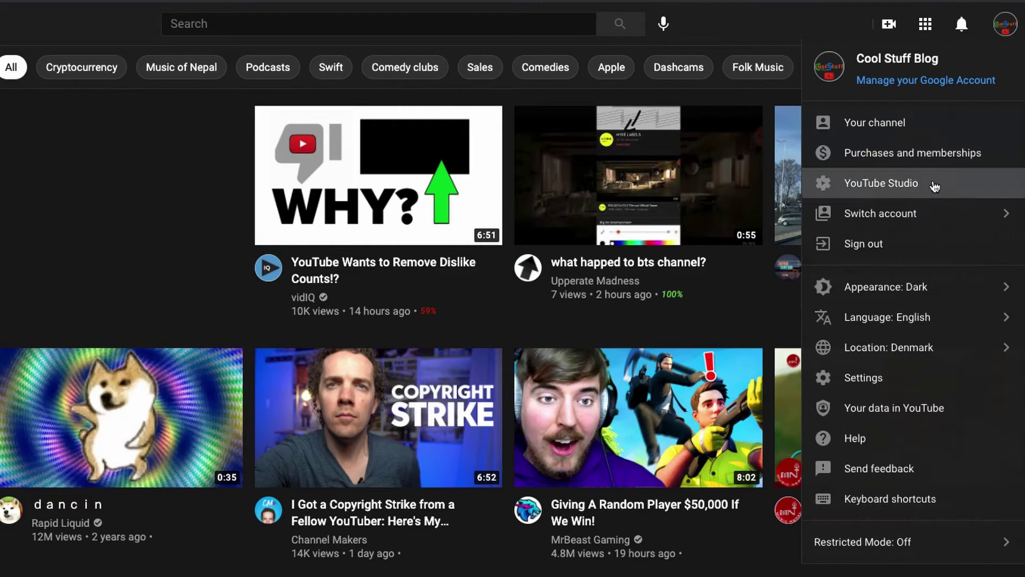
Step: Open YouTube Studio and scroll to the channel's live subscriber count showing 1,339
click(933, 181)
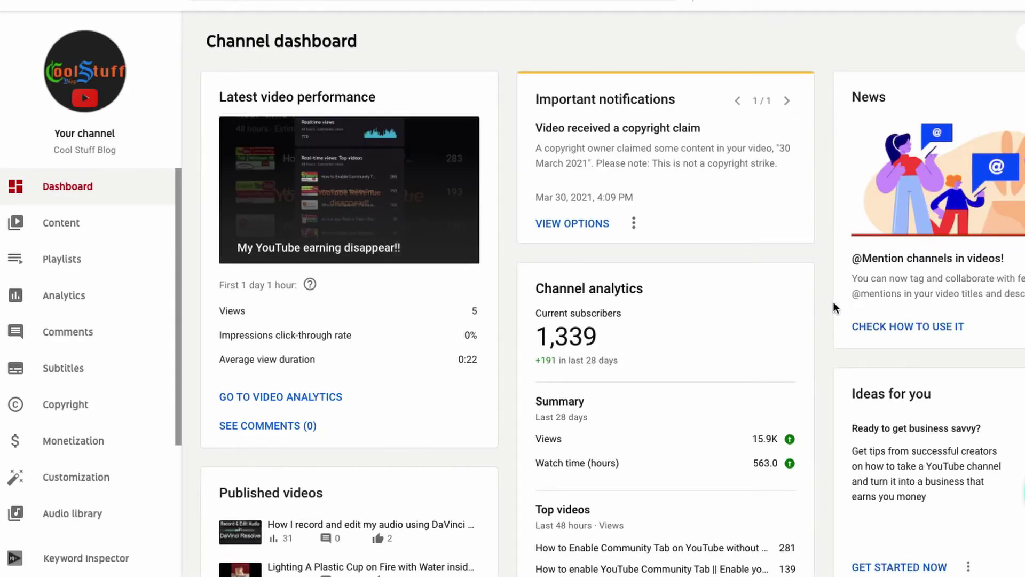
scroll(907, 340, down, 2)
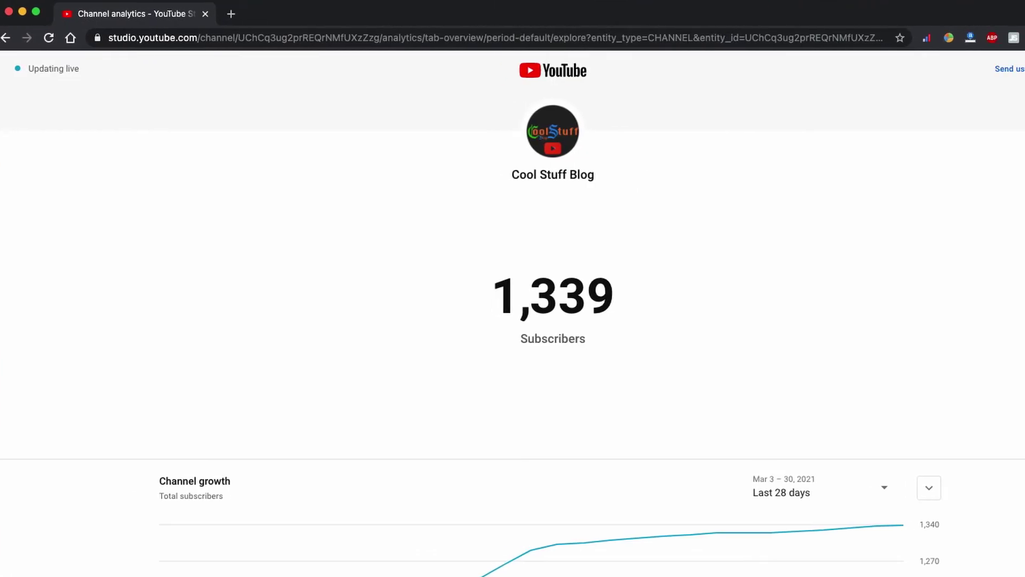
Step: Pull a new blank Chrome tab into its own window over the analytics window
click(231, 14)
drag(277, 14, 303, 8)
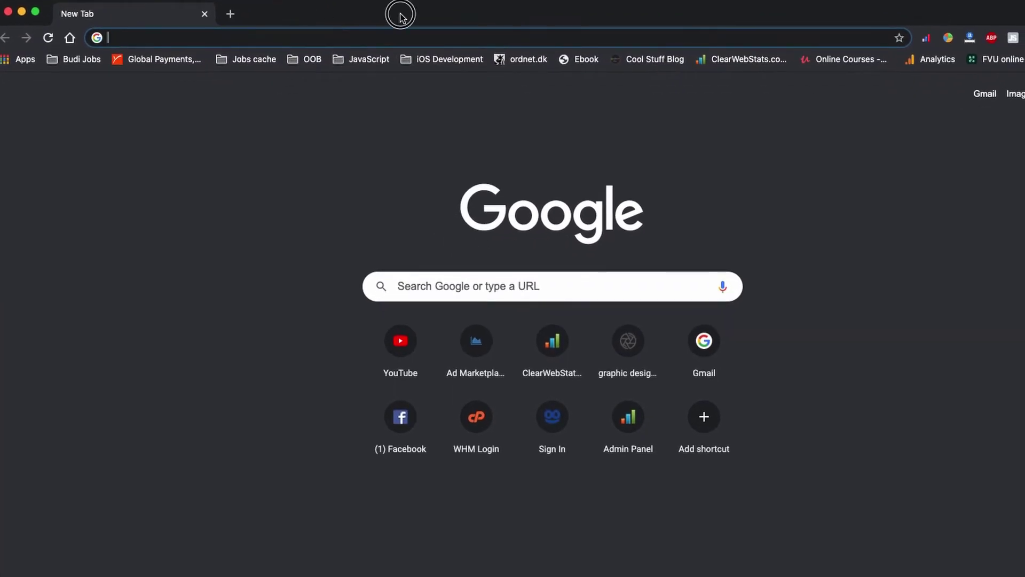
drag(401, 15, 393, 64)
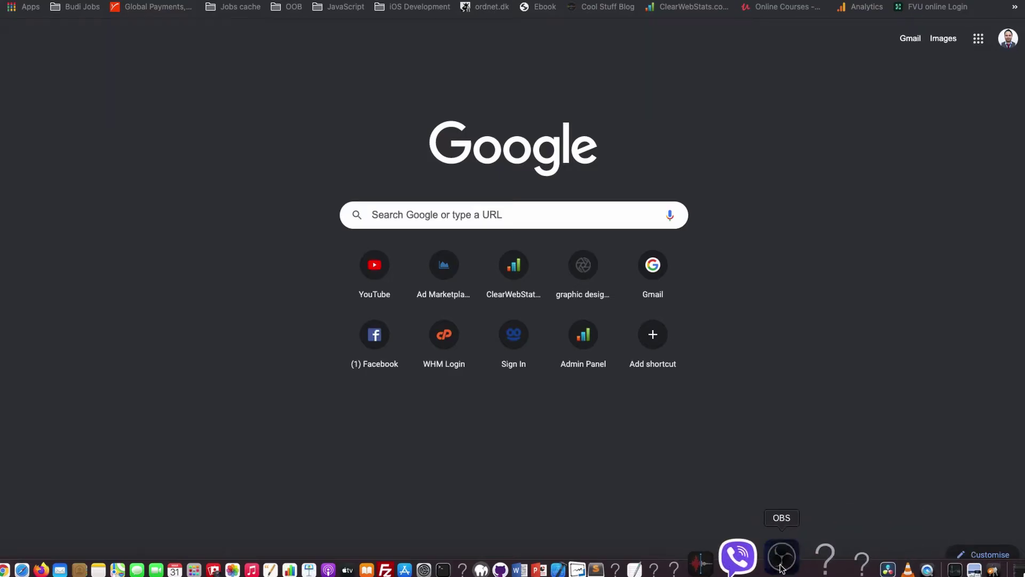
Step: Bring up OBS Studio and create an empty scene named 'YouTube Sub Count demo'
click(783, 568)
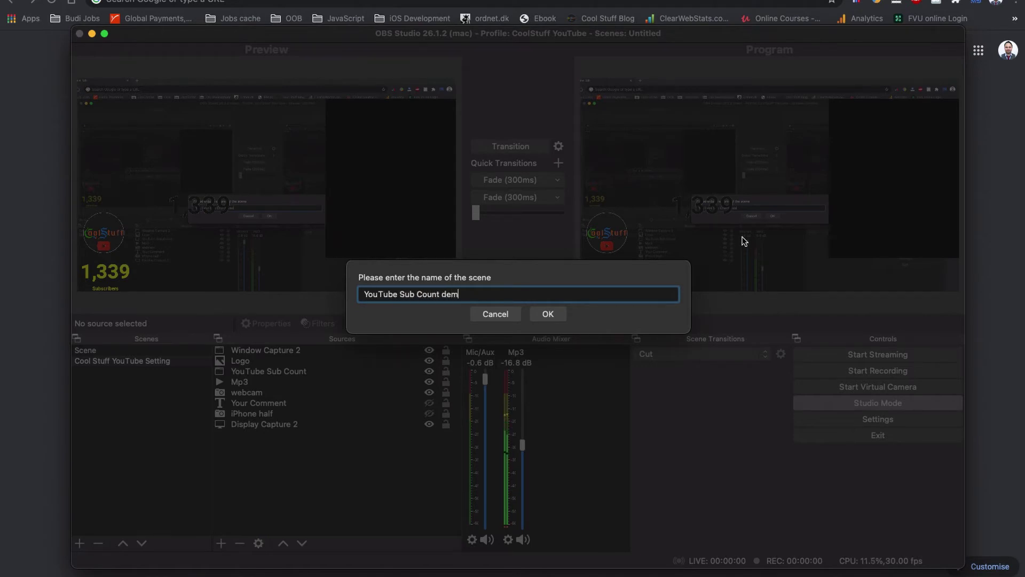
text(o)
key(Return)
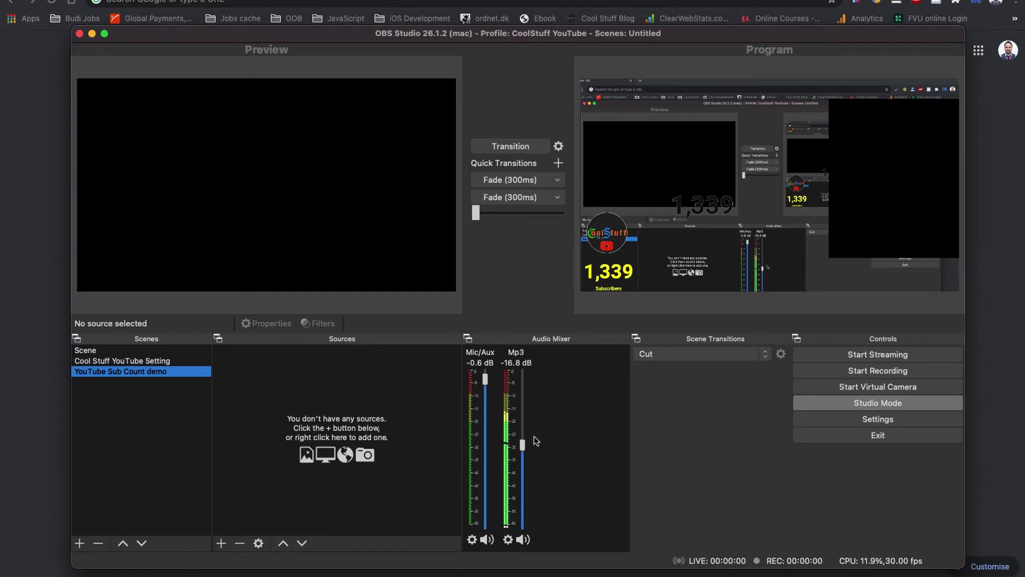
Step: Add image source 'Demo Logo' using CoolStuff_with_YouTube_logo.png, shrunk to a small top-left badge
click(222, 544)
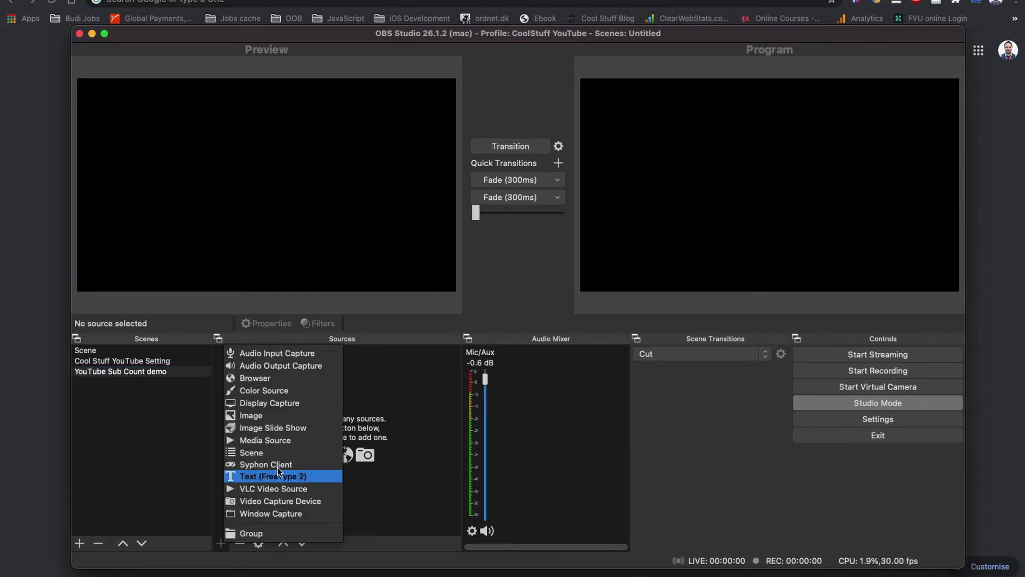
click(292, 415)
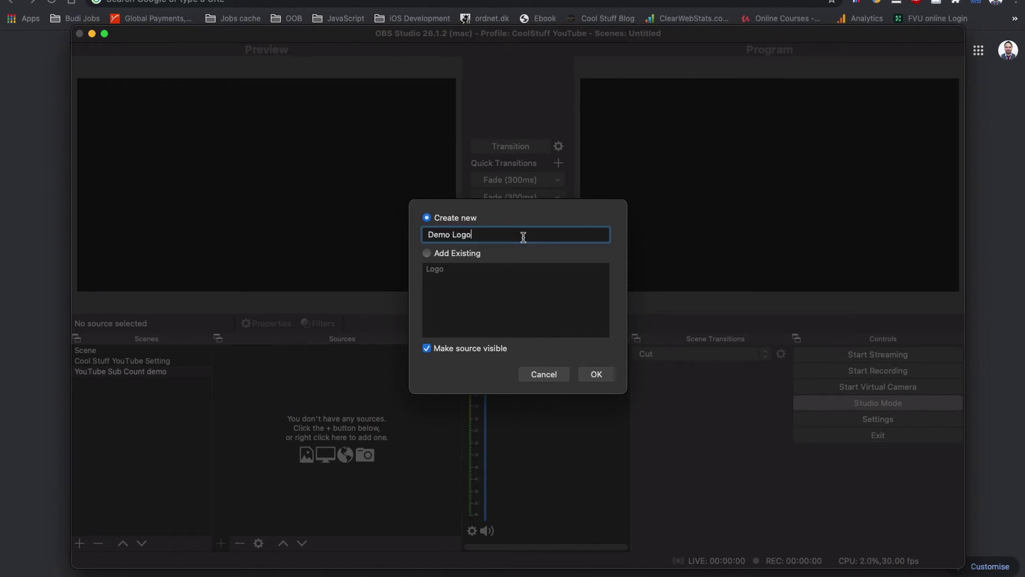
click(595, 374)
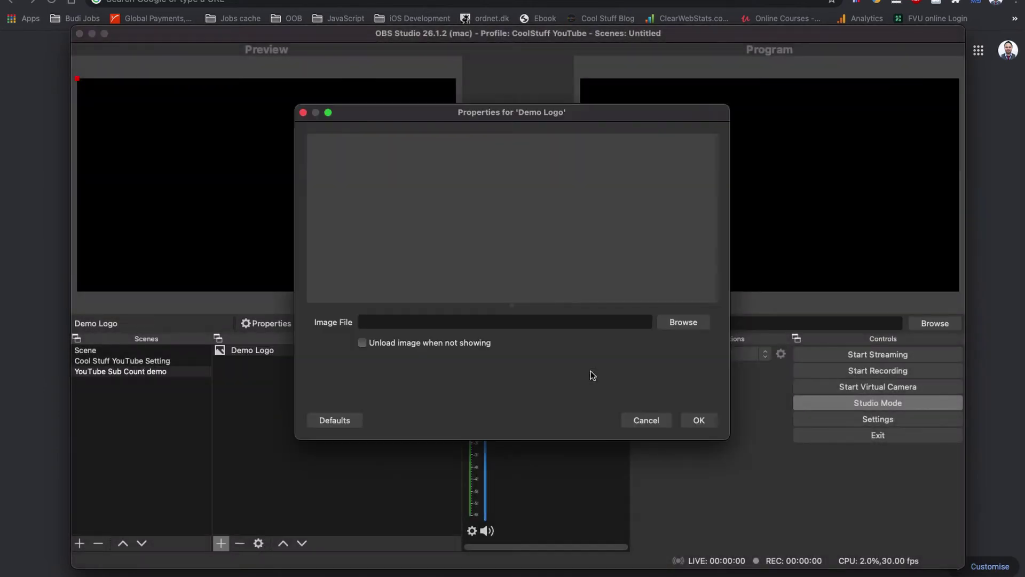
click(680, 322)
click(698, 315)
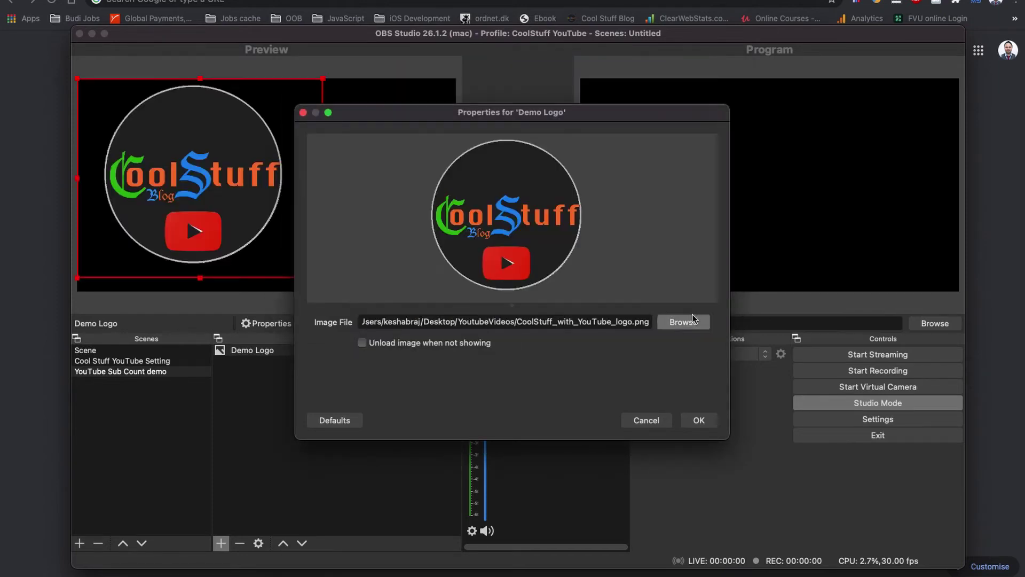
click(699, 420)
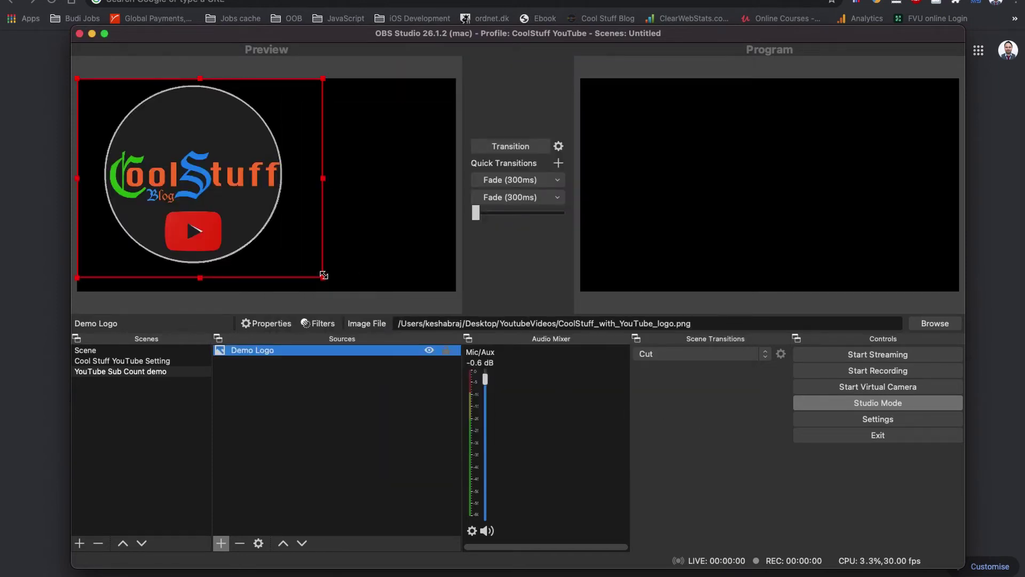
drag(324, 275, 119, 138)
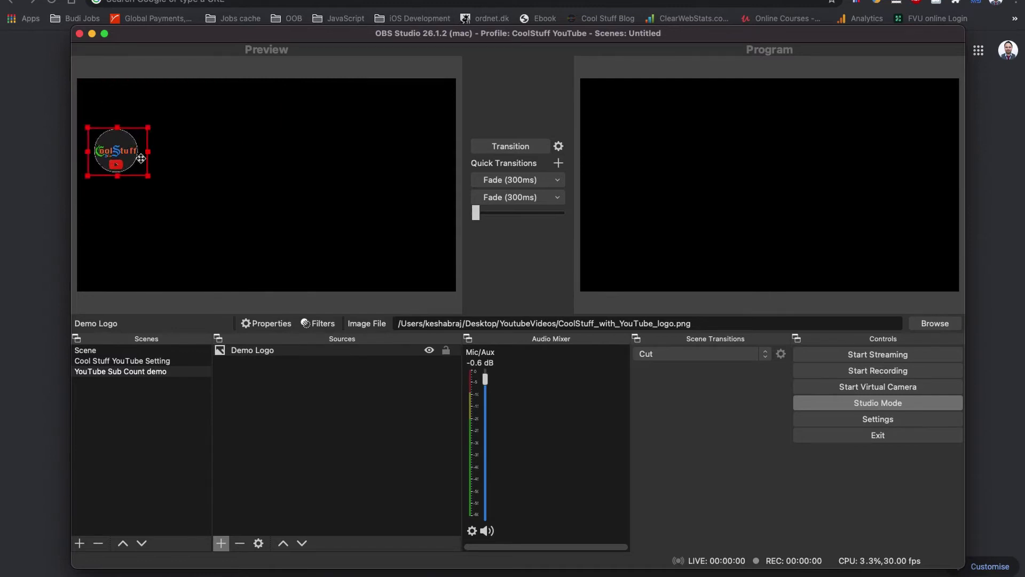
click(297, 508)
Step: Add window capture 'Demo Sub Count Window' capturing the Chrome Channel analytics window
click(221, 543)
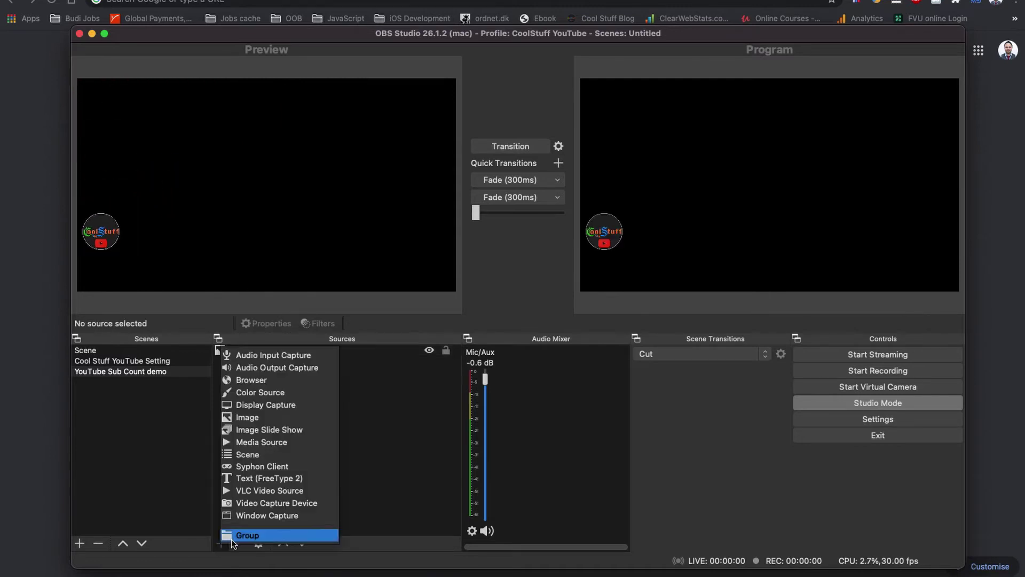
click(299, 514)
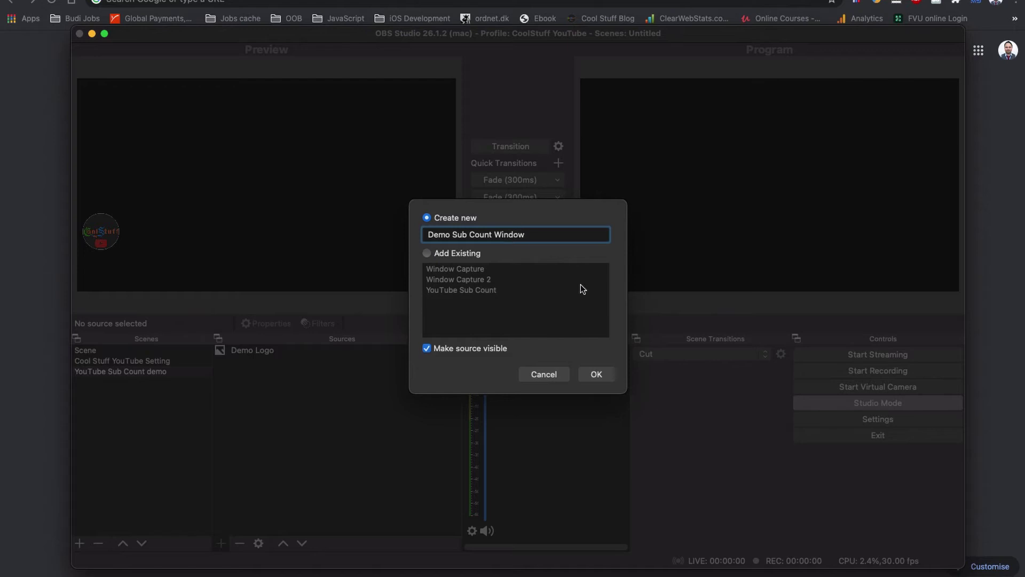
click(596, 374)
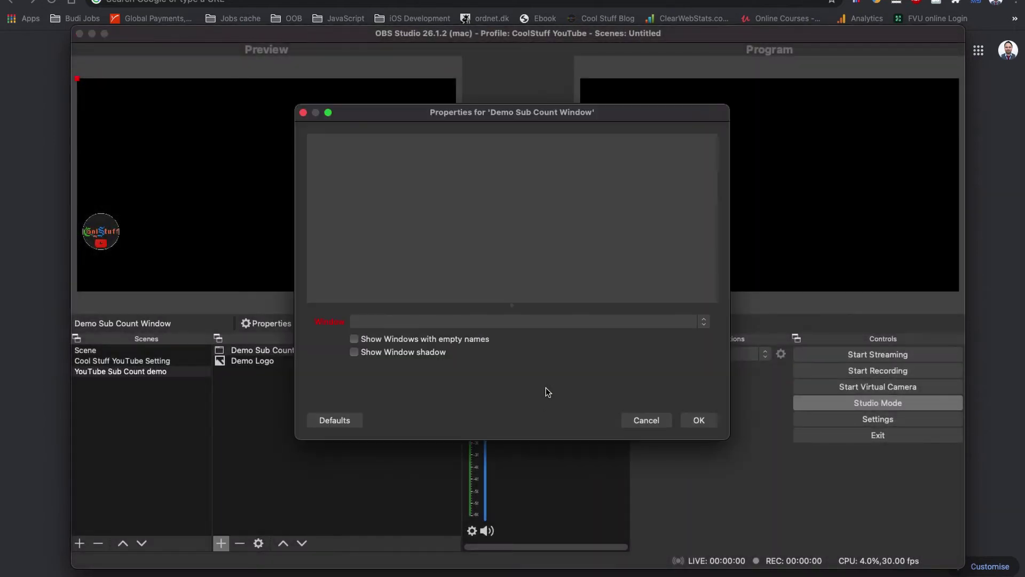
click(562, 322)
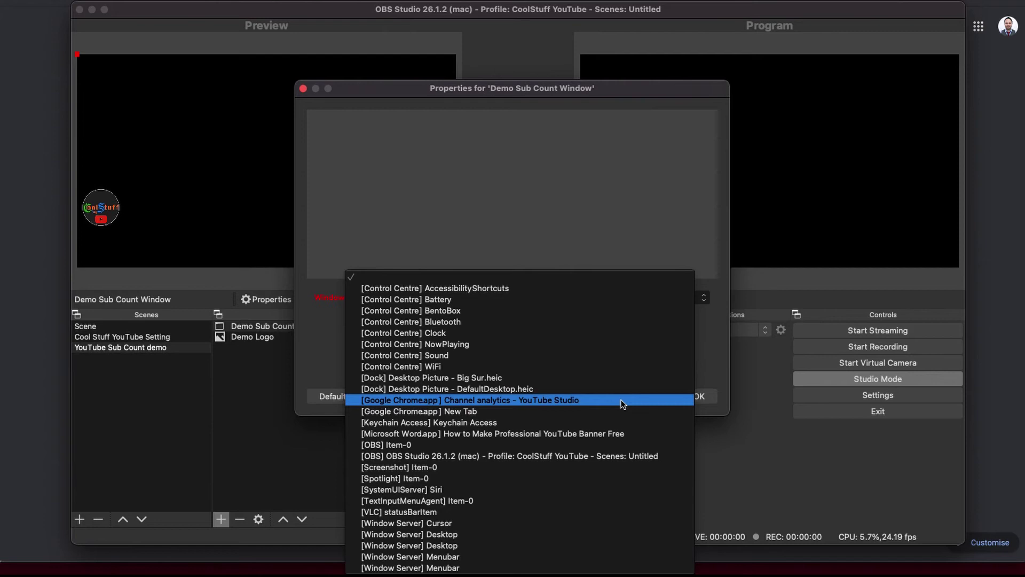
click(622, 424)
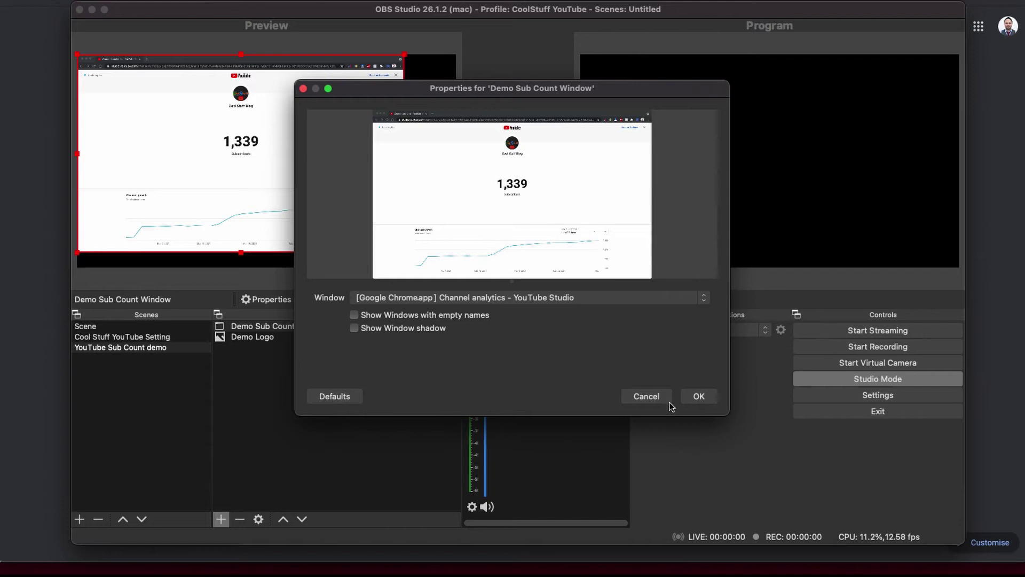
Step: Confirm the capture and crop it on all sides tightly around the 1,339 count
click(699, 397)
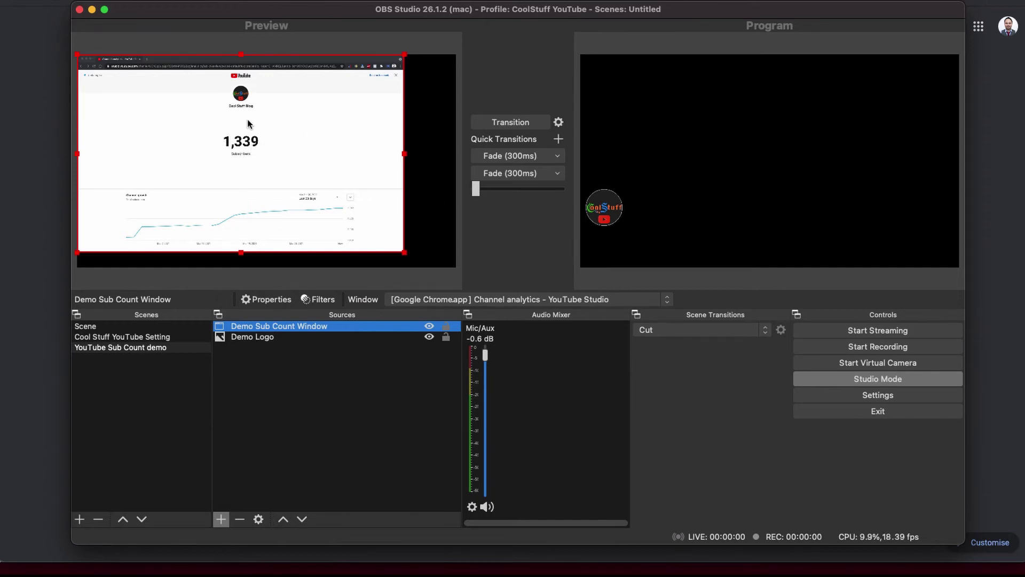
mouse_move(212, 148)
mouse_down()
mouse_move(230, 156)
mouse_move(212, 145)
mouse_up()
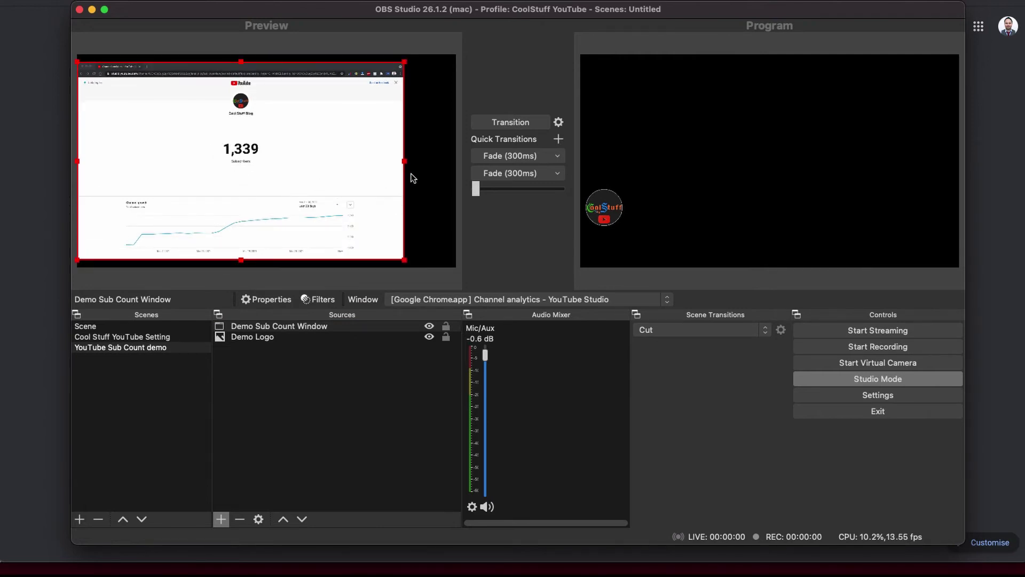
drag(404, 162, 261, 166)
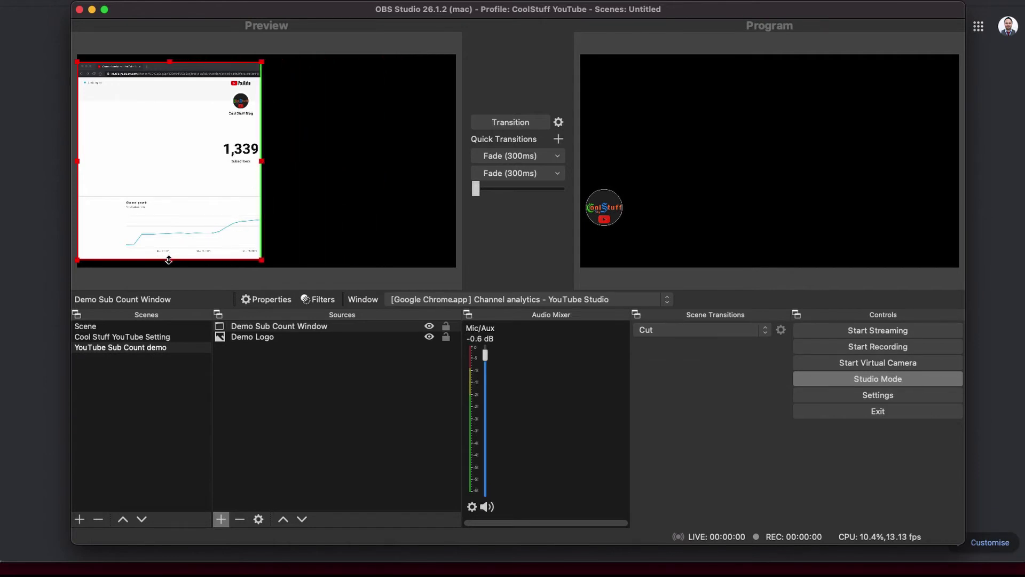
drag(168, 260, 199, 166)
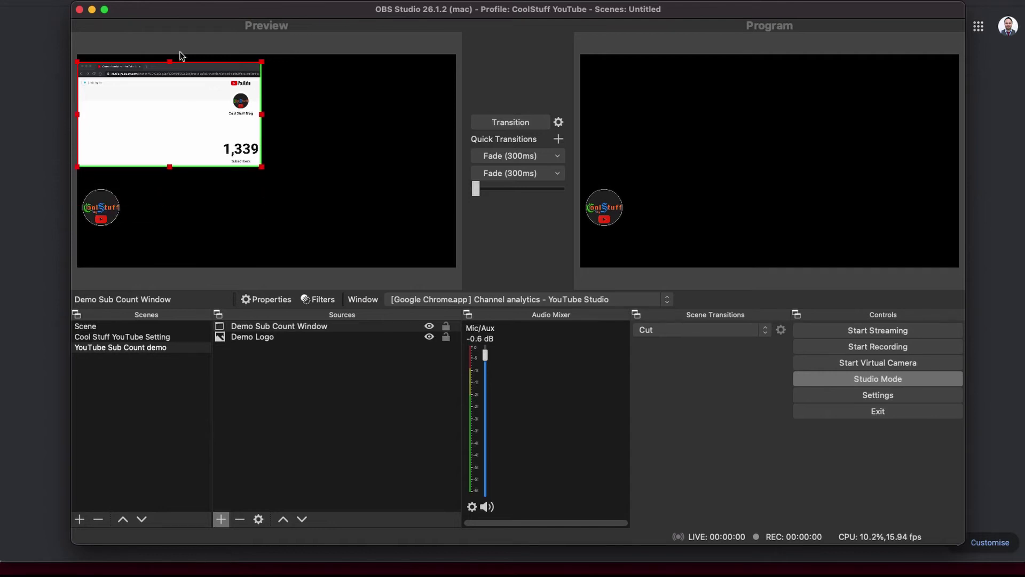
drag(169, 62, 188, 138)
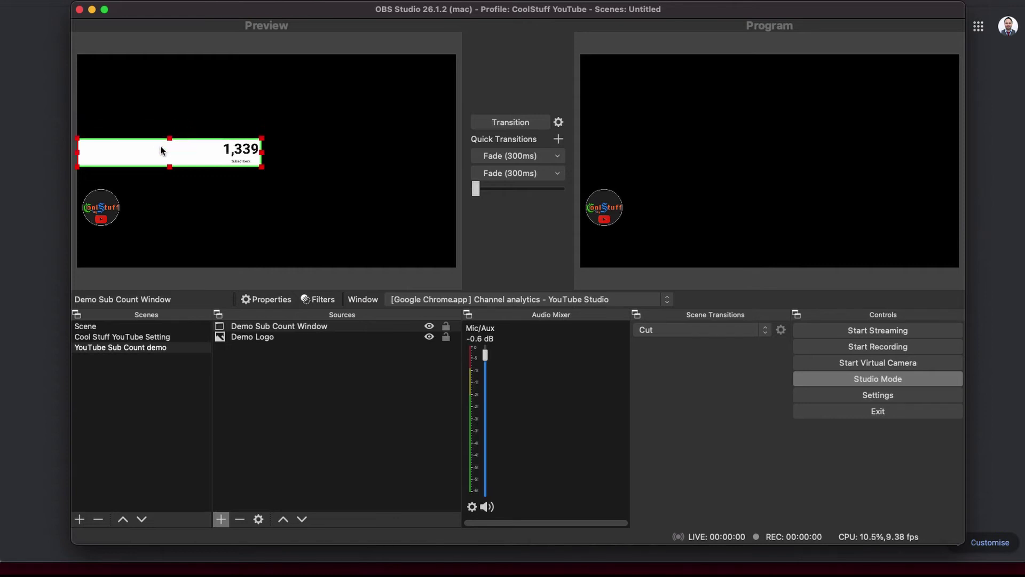
drag(78, 154, 219, 163)
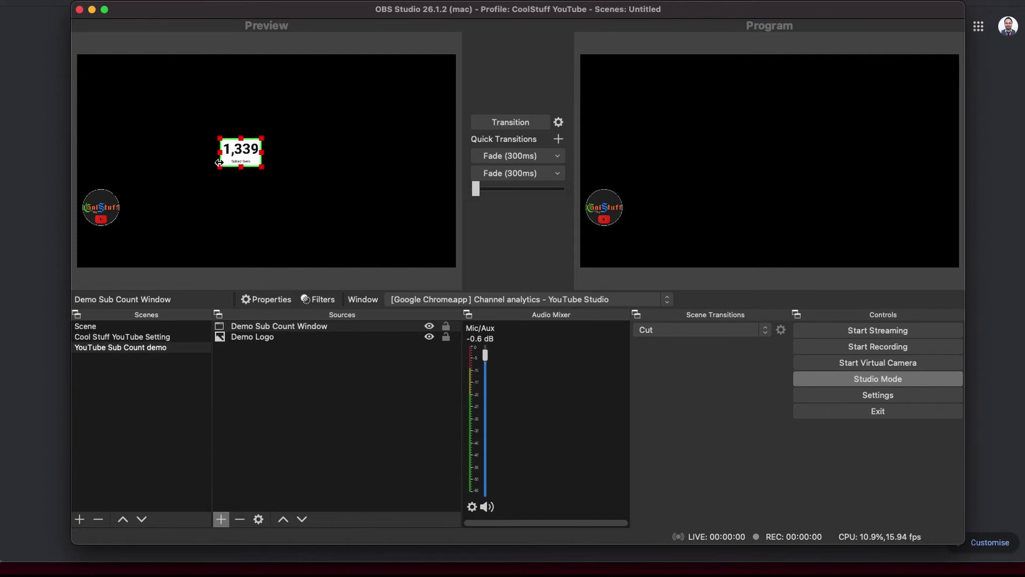
Step: Enlarge the subscriber-count box and move it under the logo at bottom-left
click(343, 170)
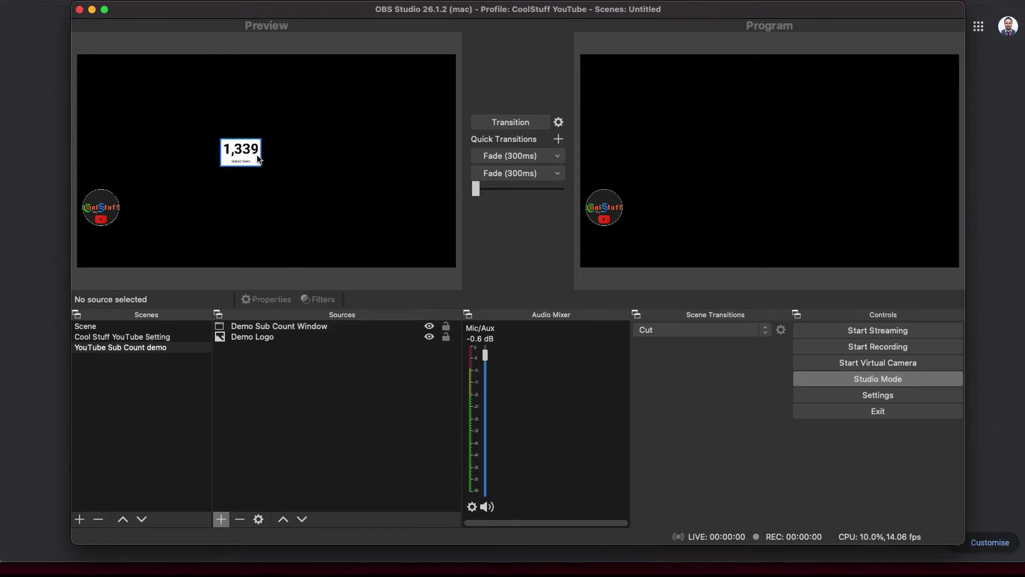
click(260, 161)
drag(261, 168, 122, 250)
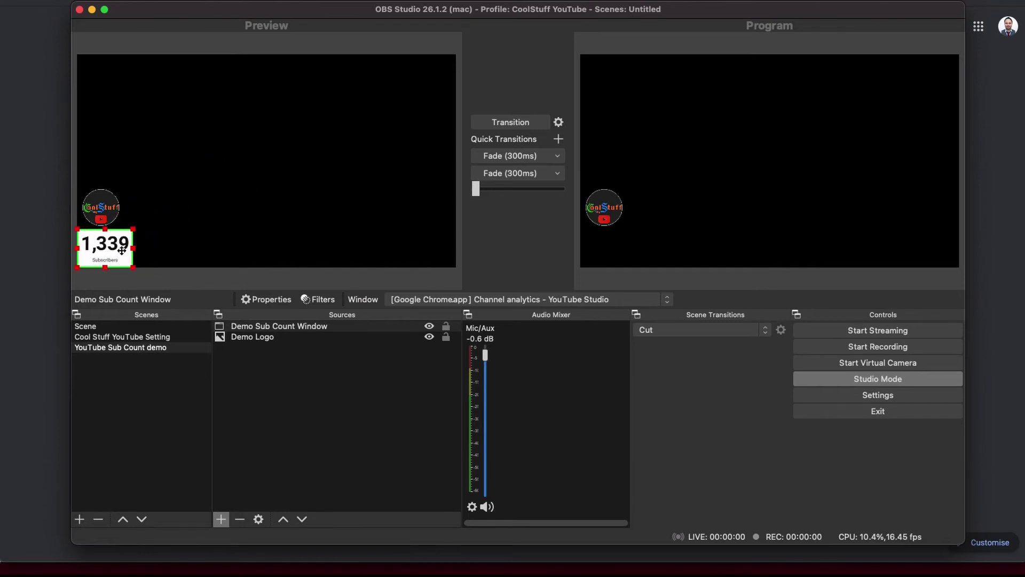
click(205, 219)
Step: Send the scene live to Program, then select the Demo Sub Count Window source
click(508, 123)
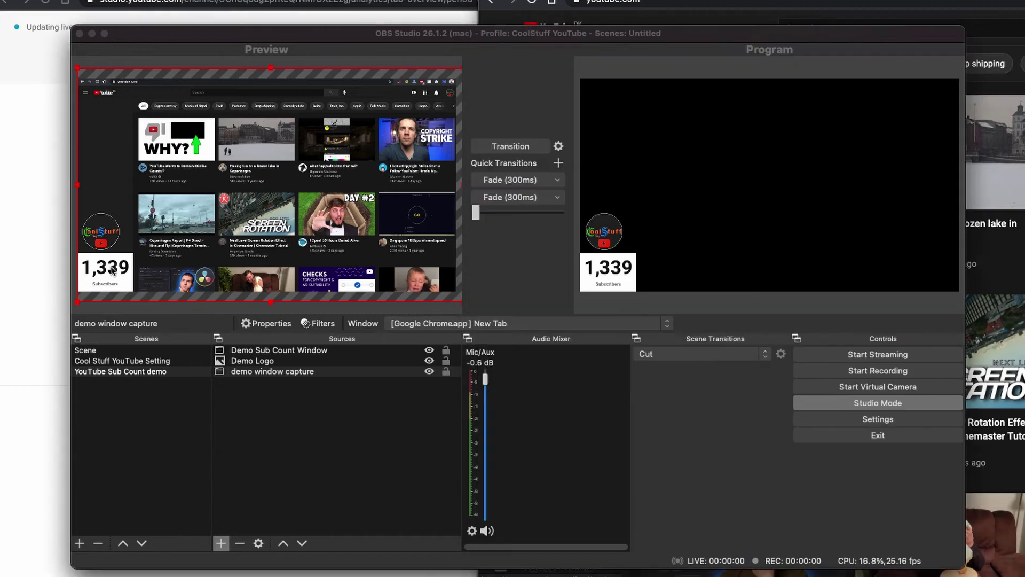
click(117, 272)
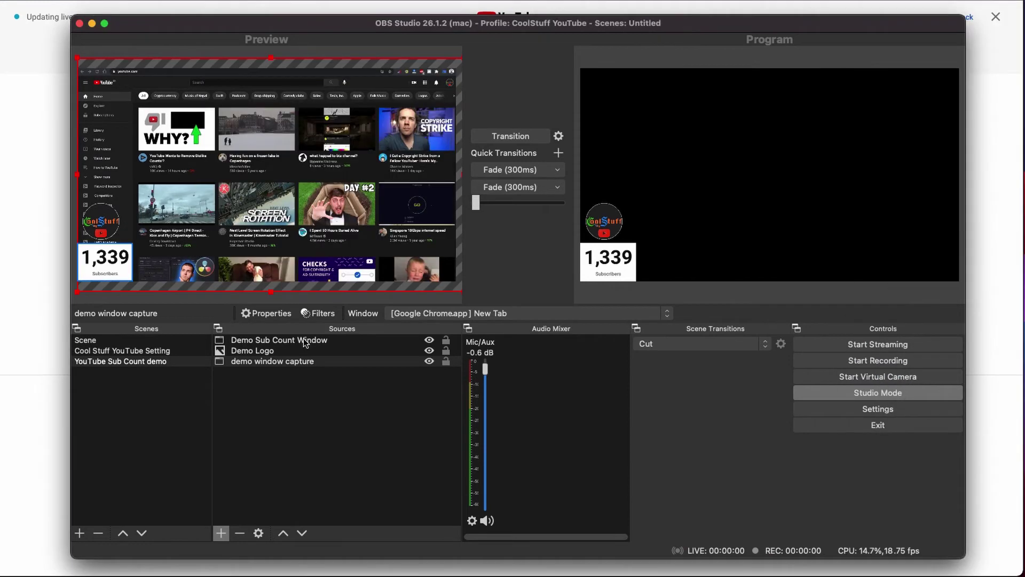
click(304, 343)
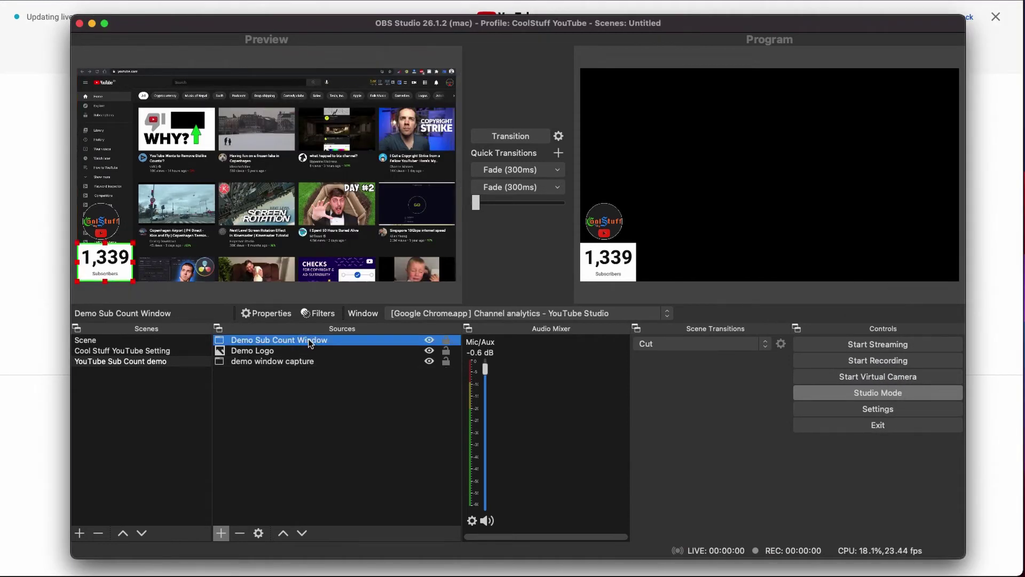
Step: Add a Color Key filter to the Demo Sub Count Window source
right_click(317, 346)
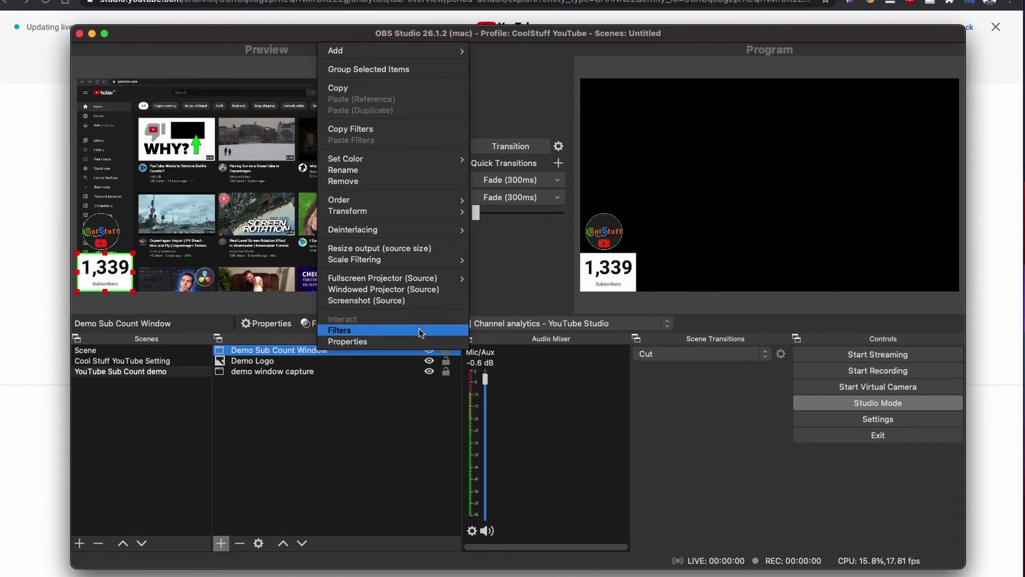
click(419, 332)
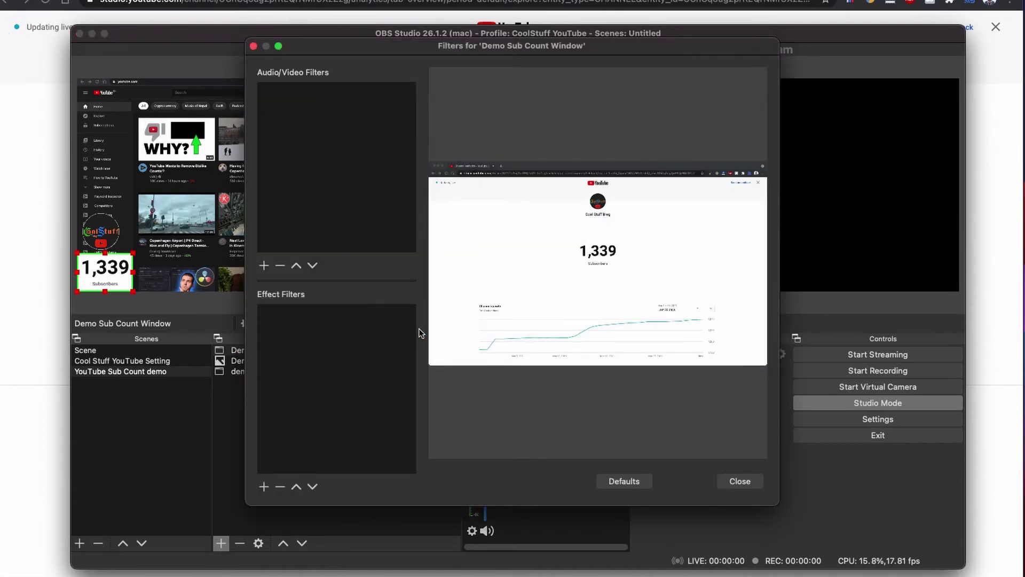
click(263, 487)
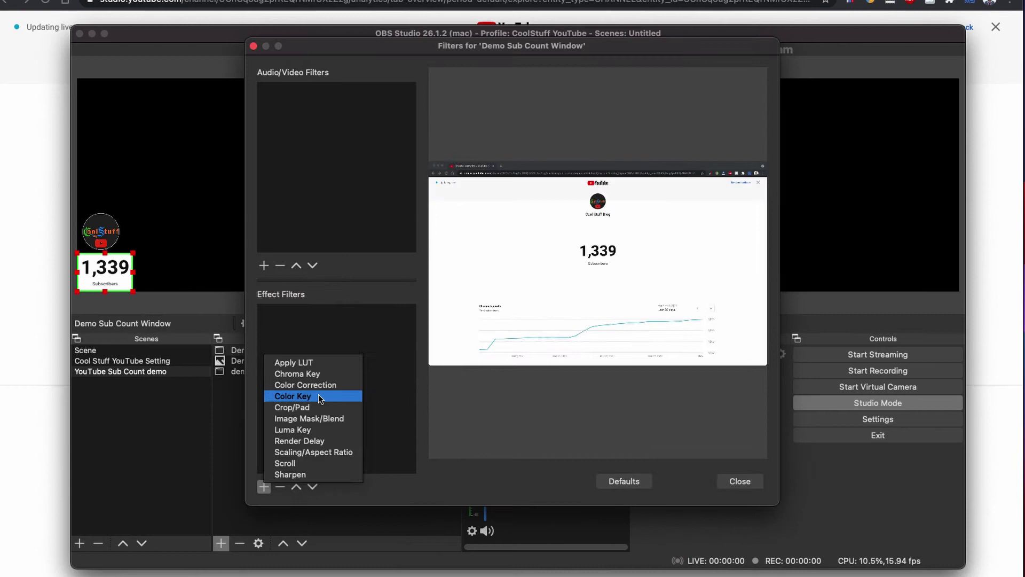
click(233, 446)
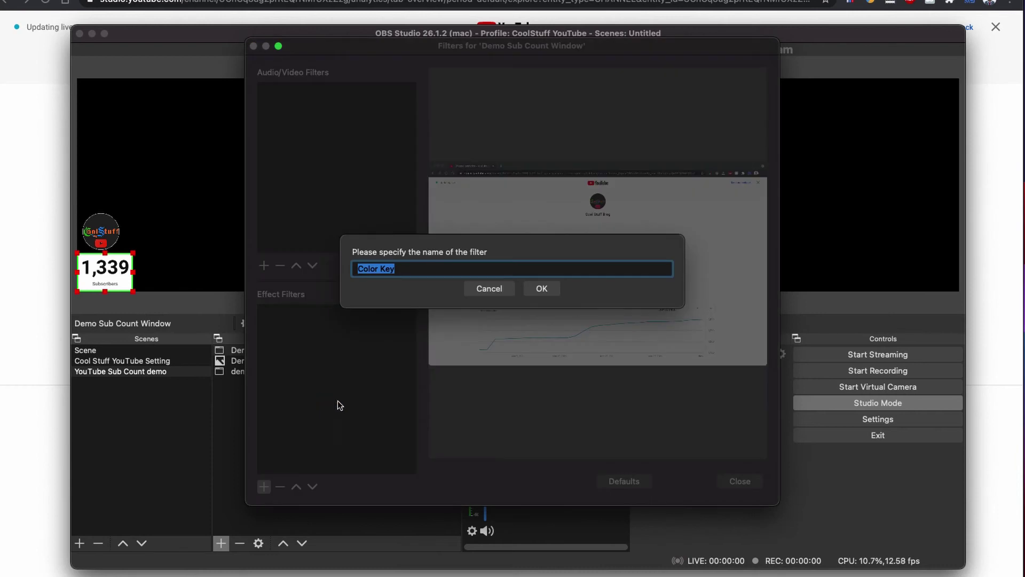
click(544, 288)
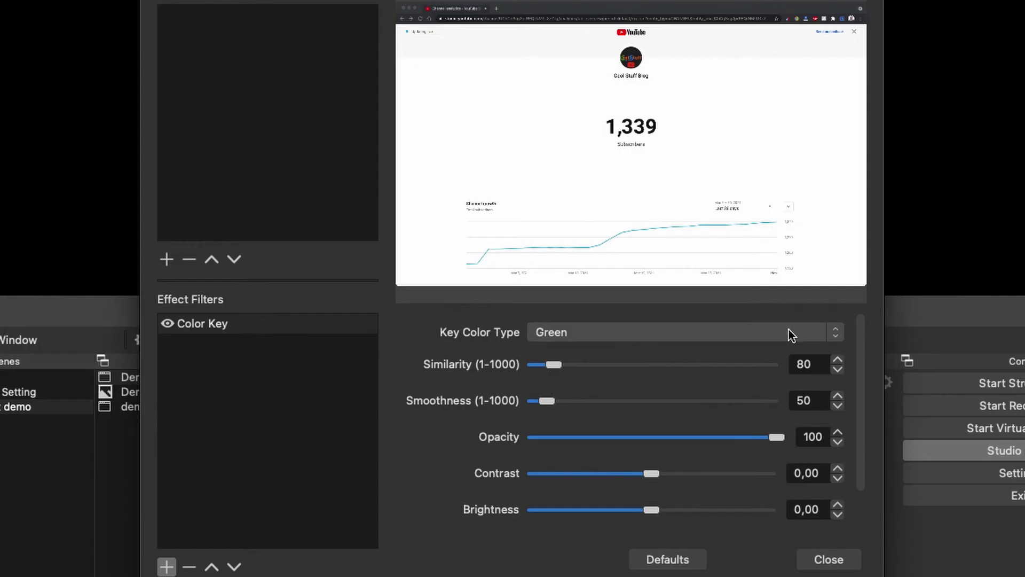
Step: Set the Color Key to a custom key colour of white #ffffff
click(712, 316)
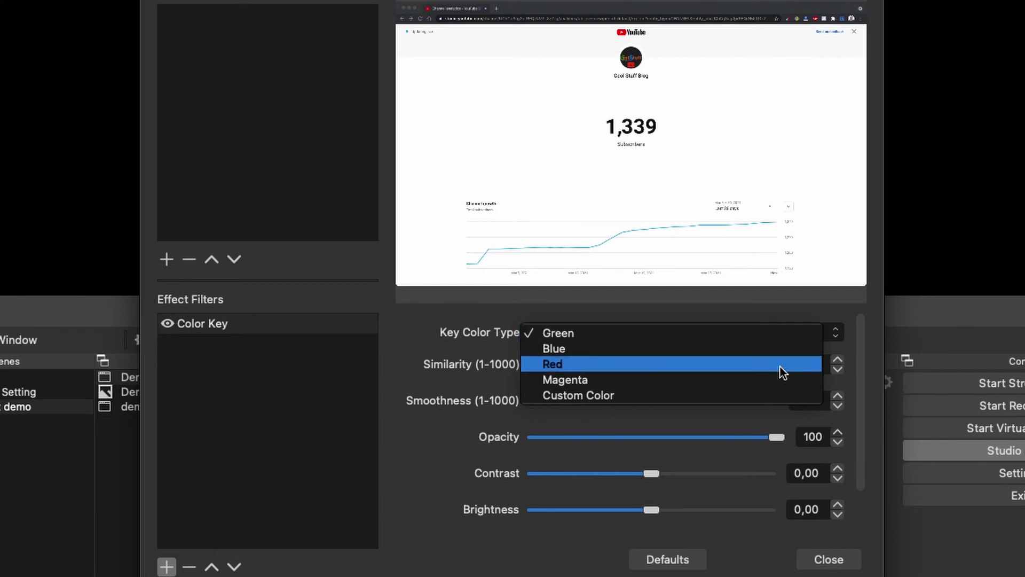
click(791, 395)
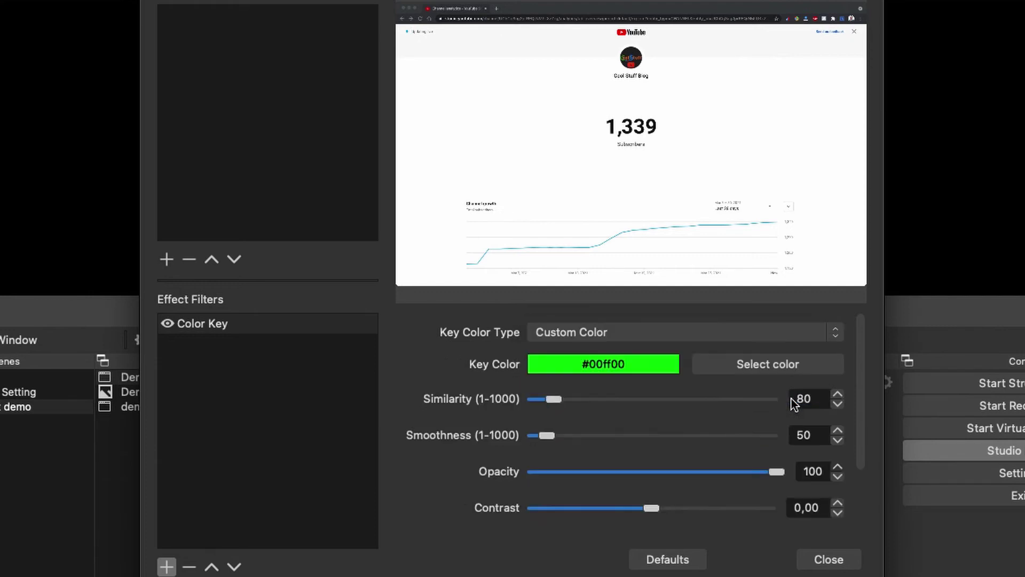
click(815, 363)
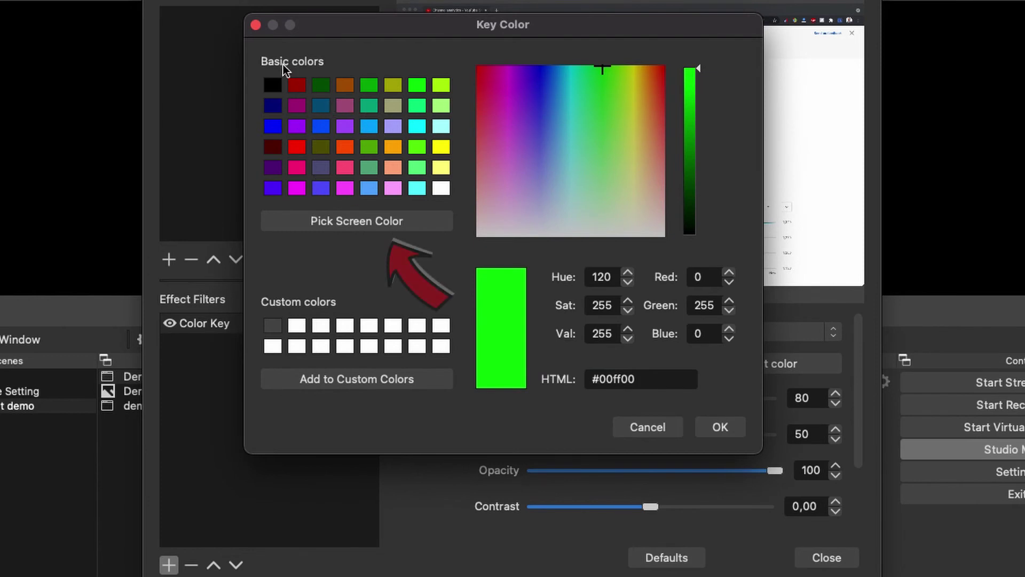
click(442, 189)
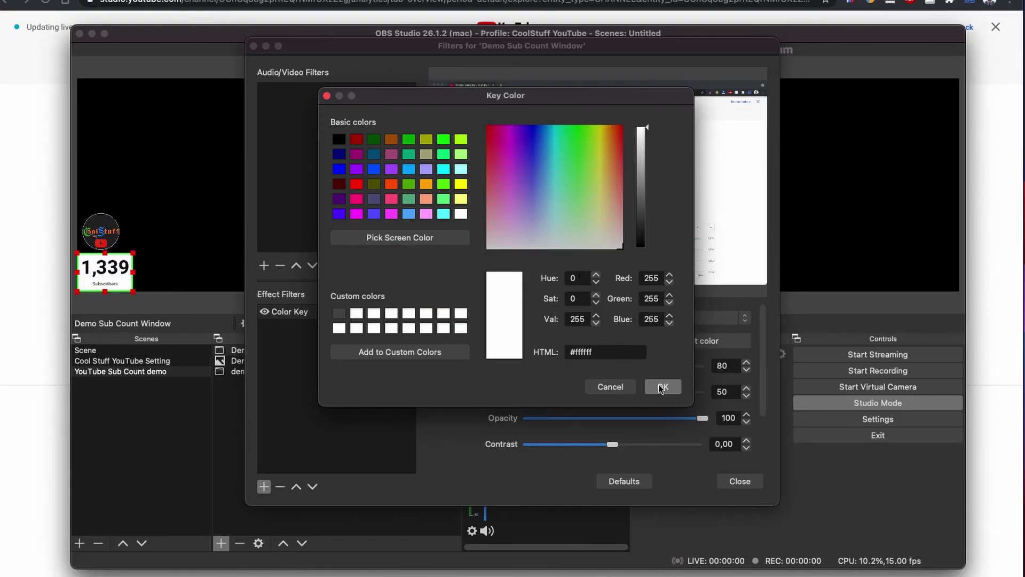
click(663, 387)
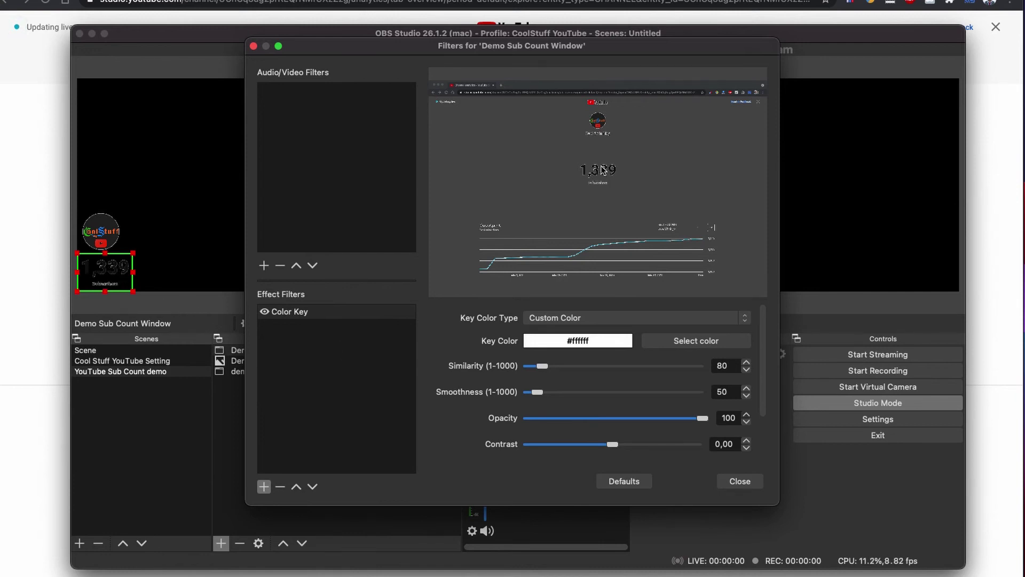
Step: Reopen Demo Sub Count Window's filters and add a Color Correction filter with its default name
click(740, 481)
right_click(324, 350)
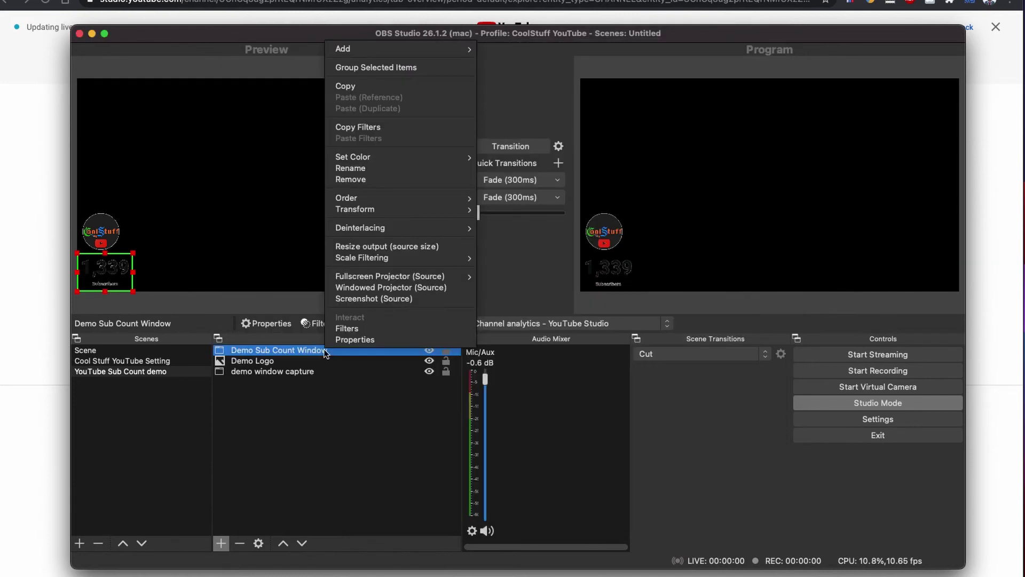
click(353, 326)
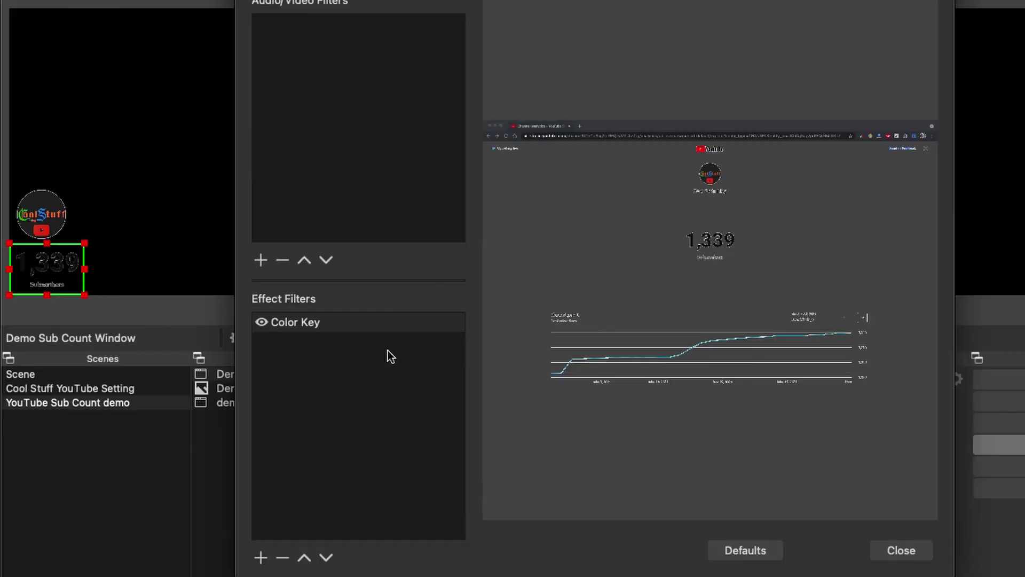
click(260, 557)
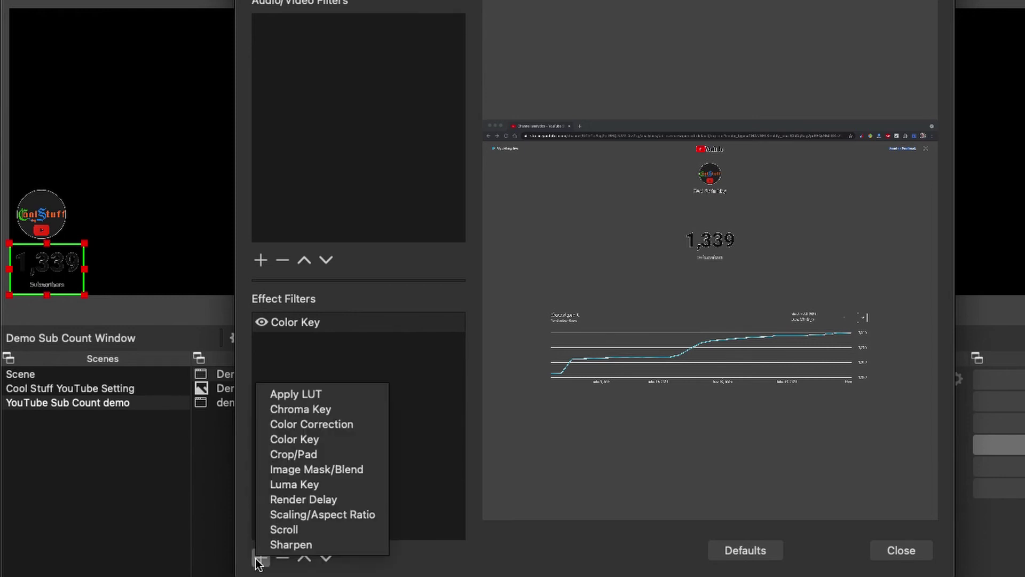
click(362, 425)
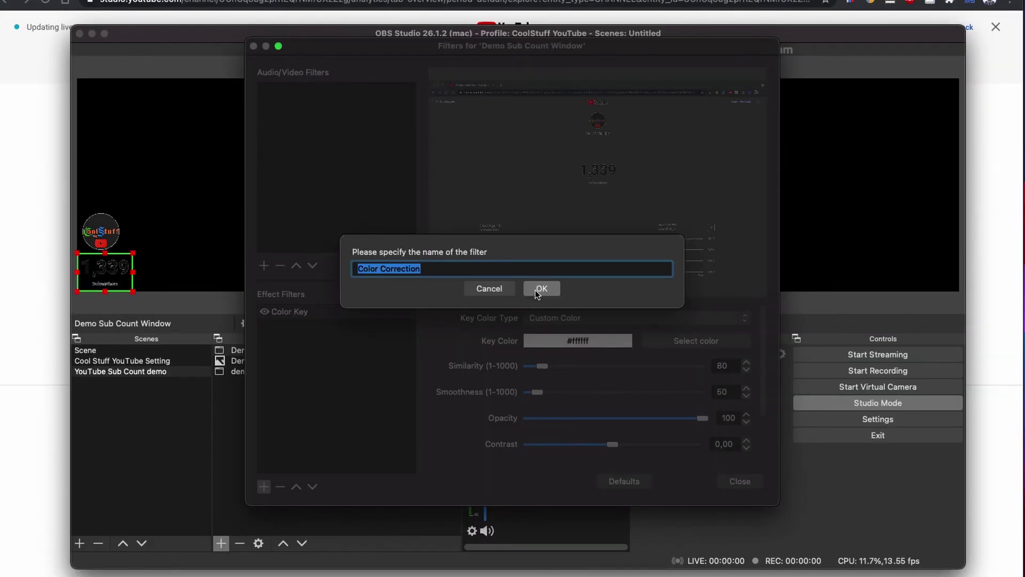
click(539, 288)
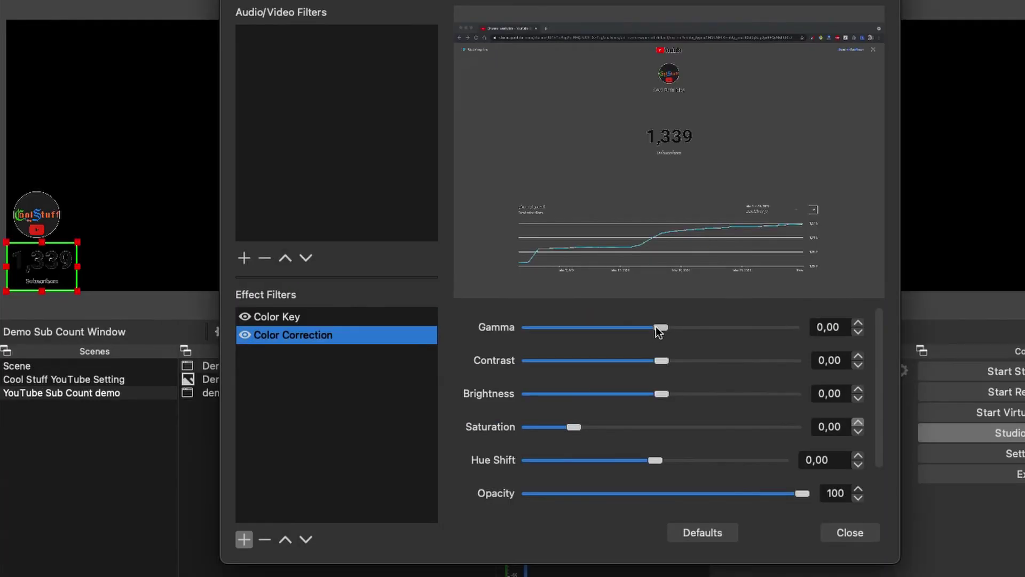
Step: Set Color Correction gamma -3.00, contrast 2.00, brightness 1.00, saturation -1.00, hue shift 13.58
drag(593, 320, 471, 329)
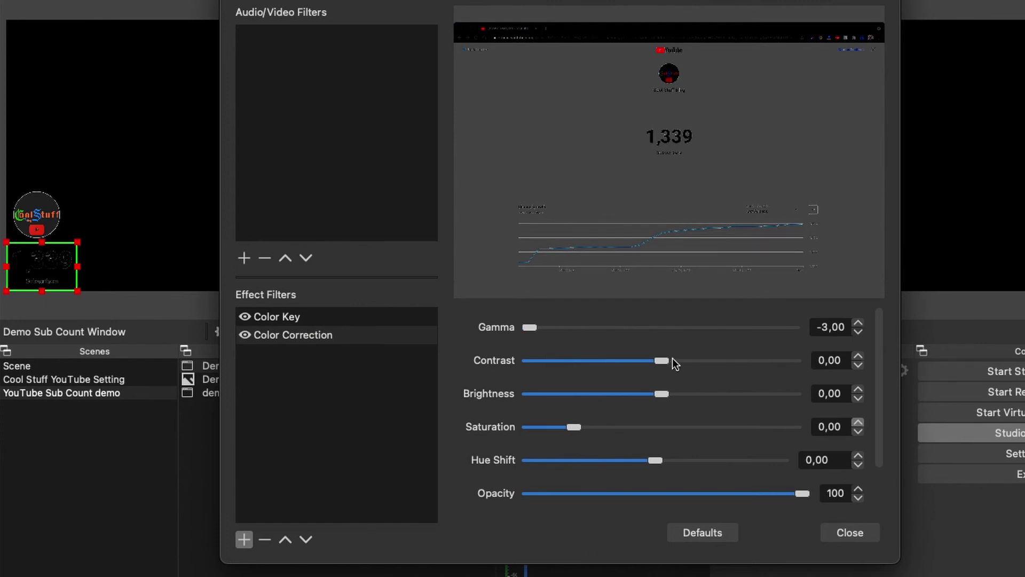
drag(670, 360, 818, 360)
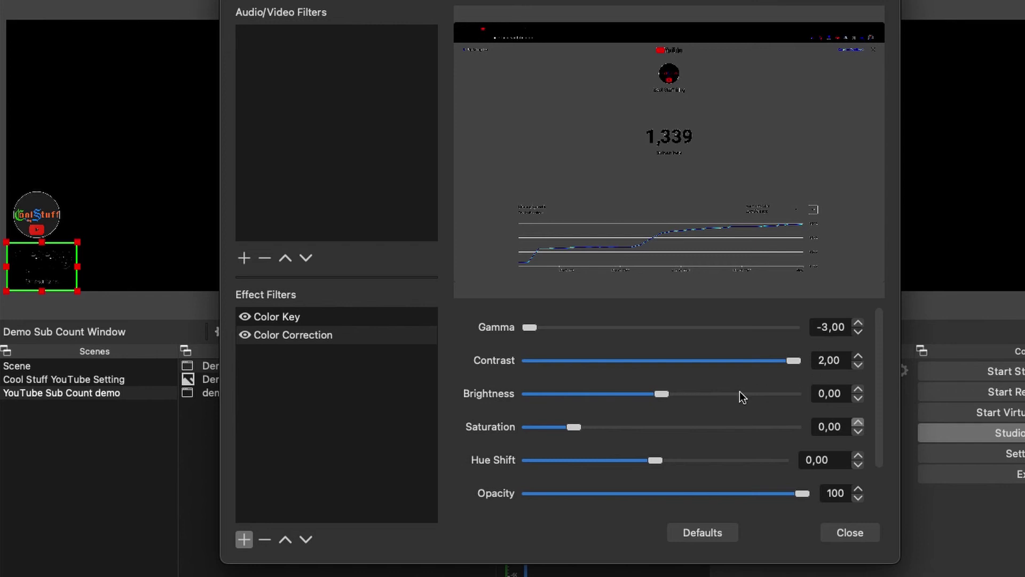
drag(662, 393, 796, 399)
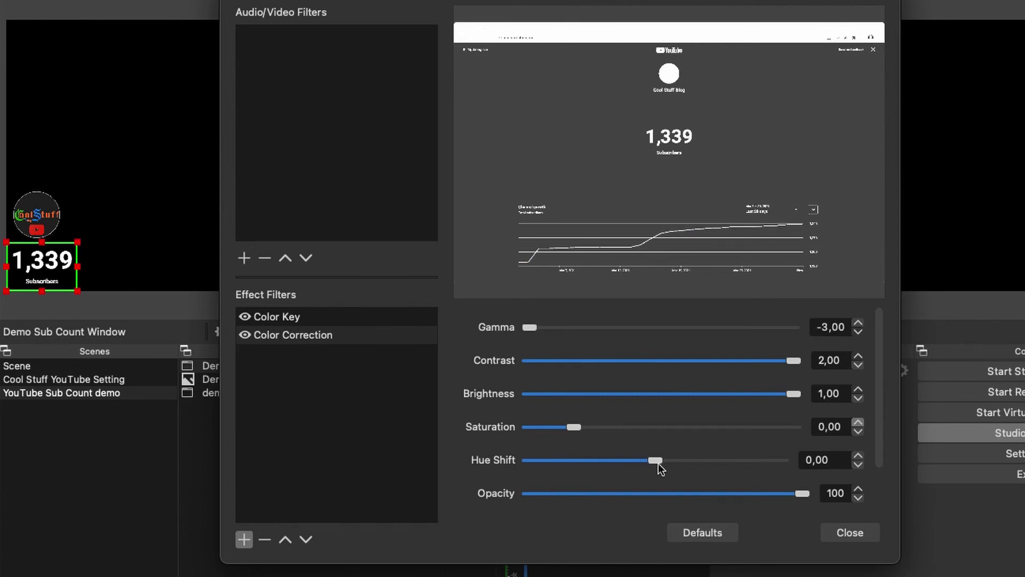
drag(570, 427, 527, 427)
drag(654, 460, 663, 462)
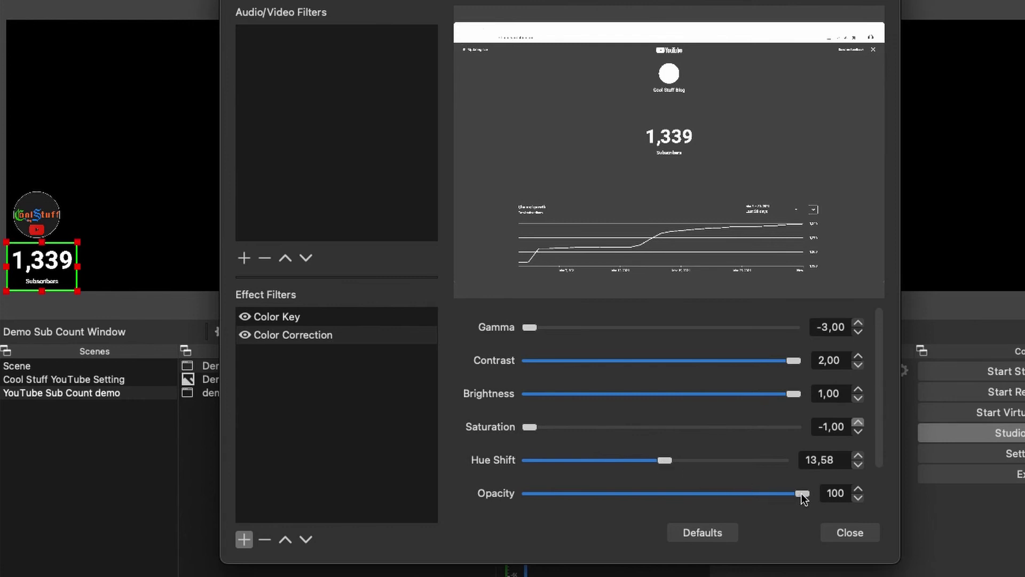
scroll(758, 438, down, 2)
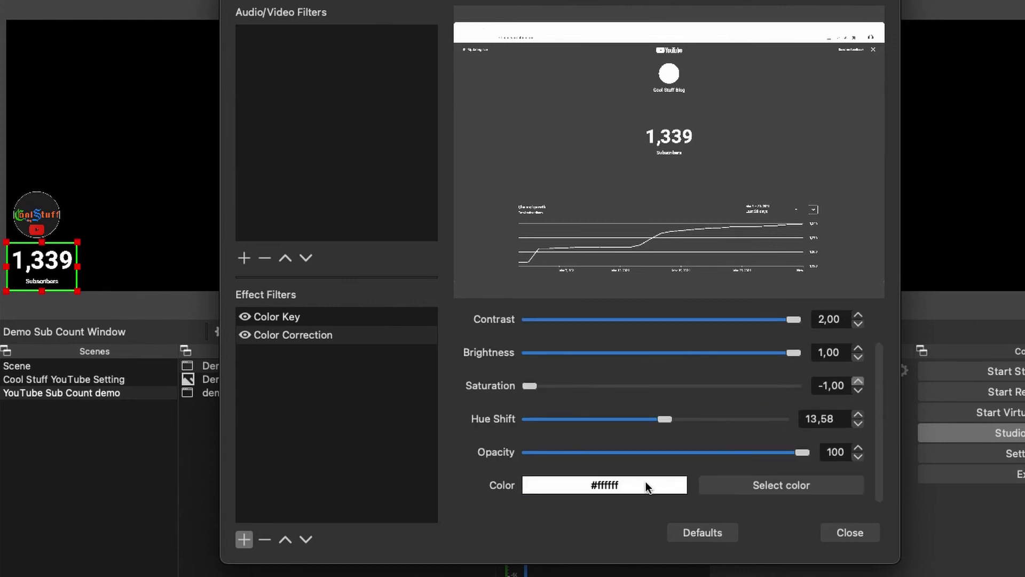
Step: Tint the subscriber count orange #ff5500 with saturation 1.08, then close the filters
click(745, 483)
click(360, 153)
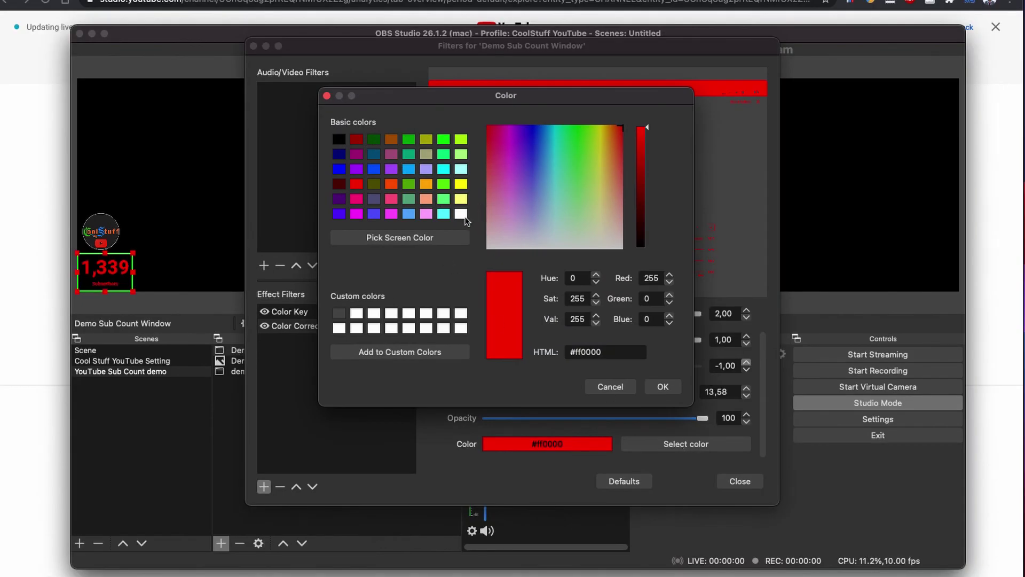
click(395, 185)
click(669, 388)
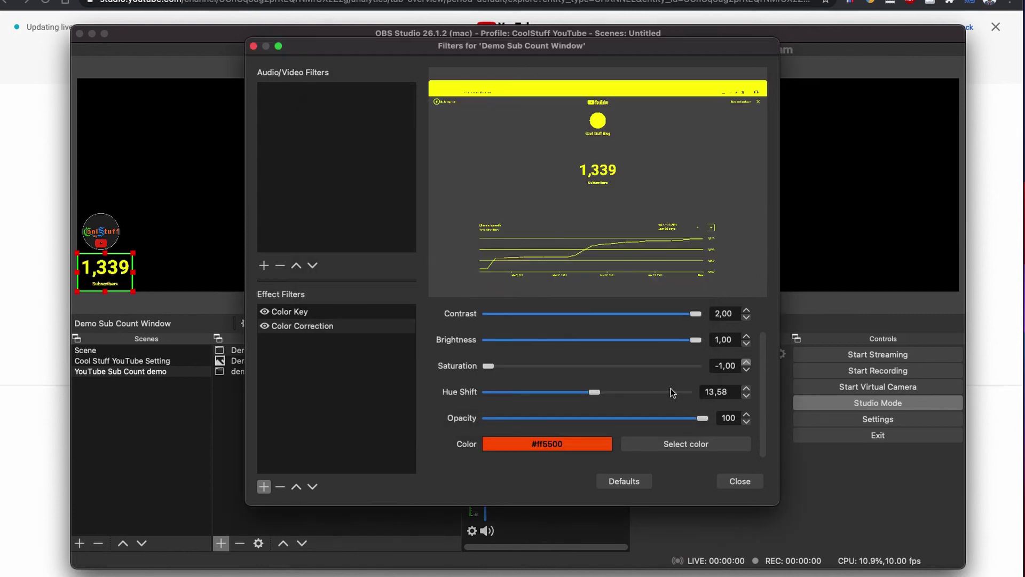
drag(487, 366, 561, 368)
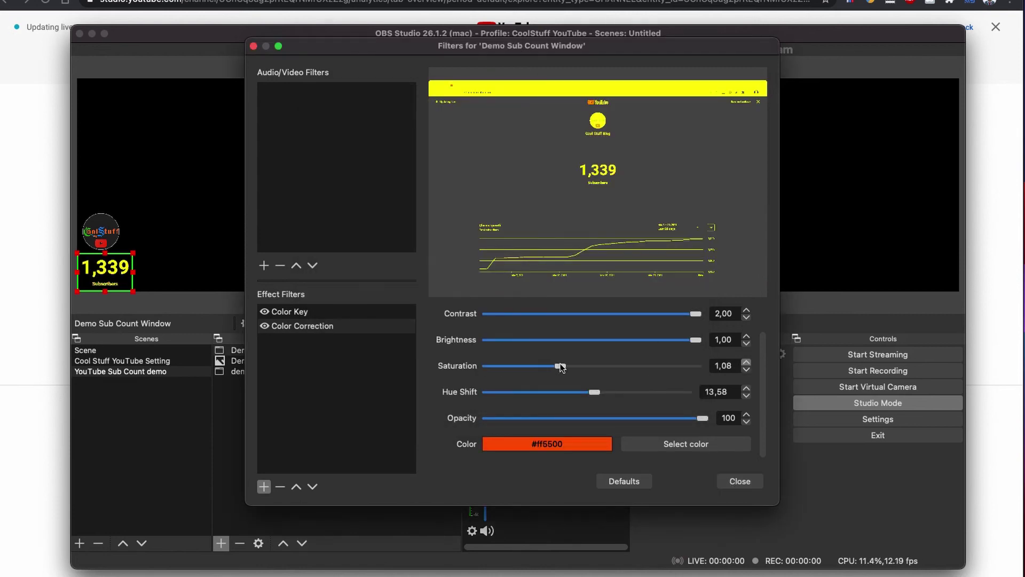
scroll(561, 367, up, 2)
click(741, 481)
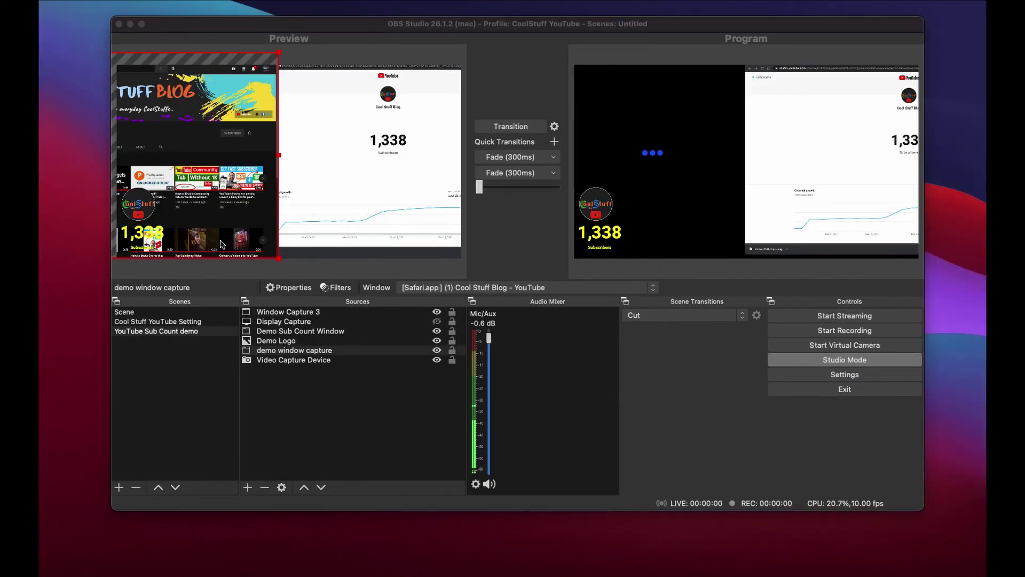
Step: Move Window Capture 3 to the bottom of the Sources list
click(276, 340)
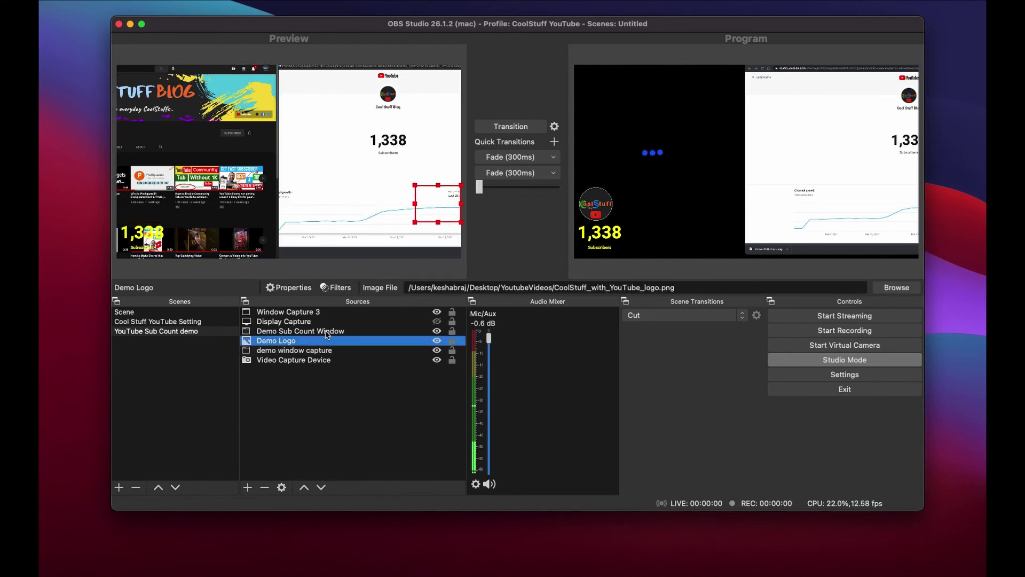
drag(286, 311, 322, 369)
click(437, 203)
click(438, 193)
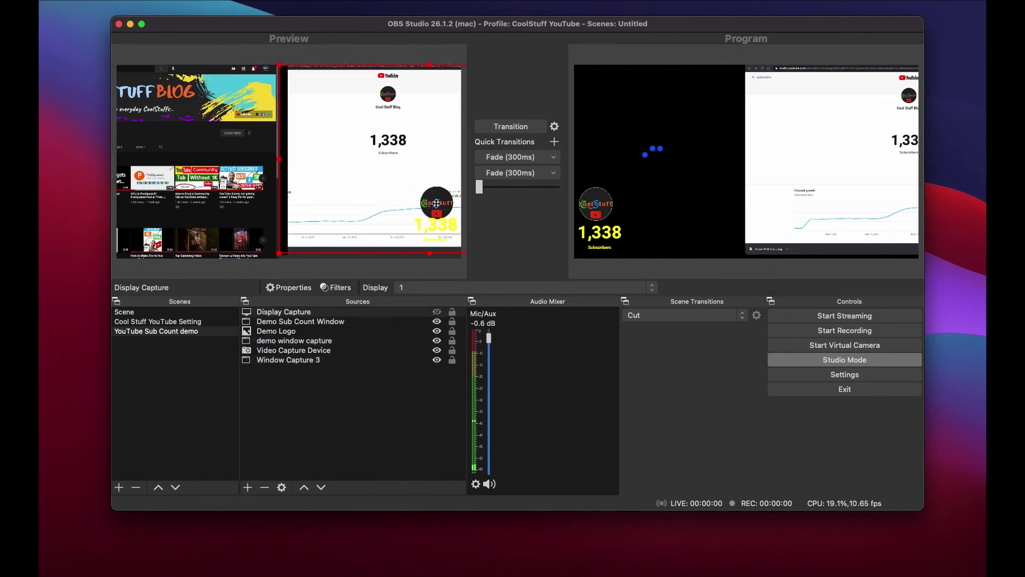
Step: Change the subscriber-count window's Color Correction tint colour to black
double_click(299, 322)
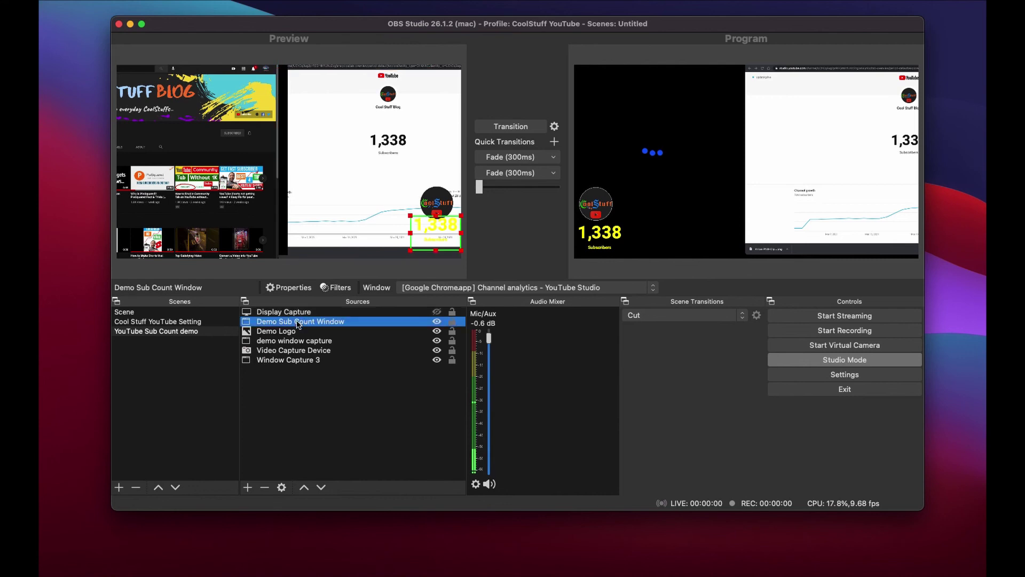
key(Return)
click(337, 287)
click(321, 290)
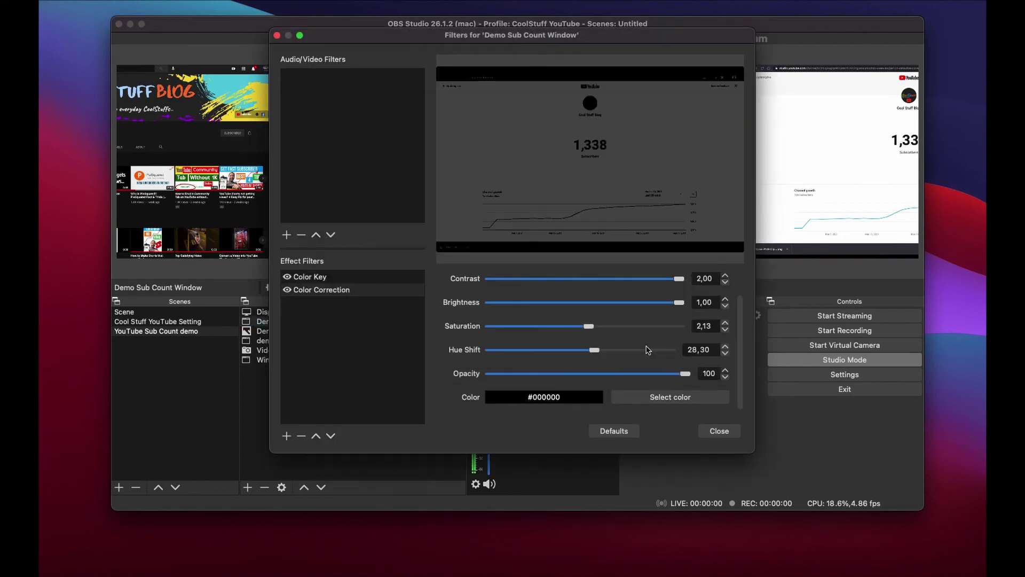
click(719, 430)
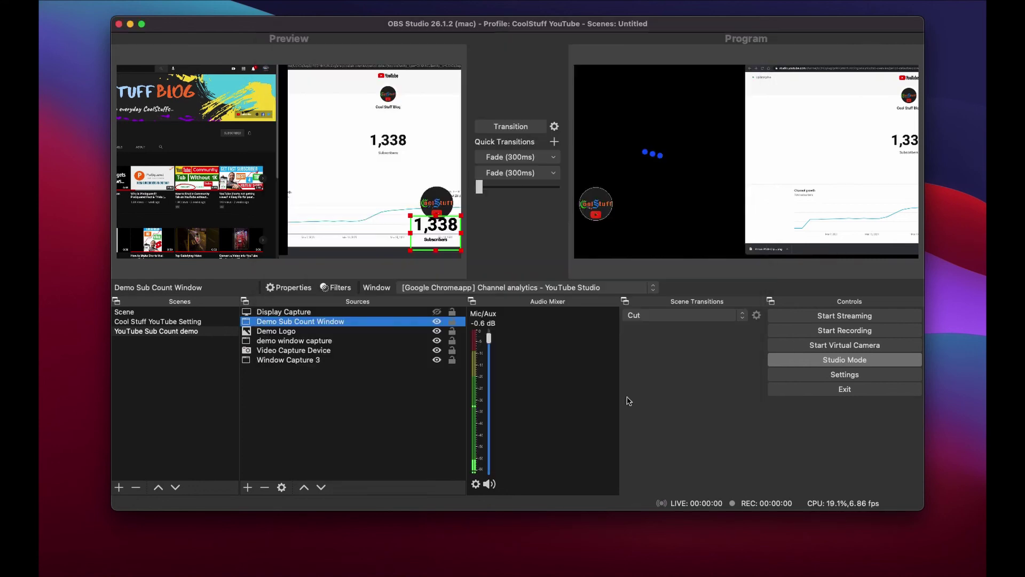
Step: Nudge the channel logo slightly upward and transition the scene to Program
drag(437, 211, 437, 204)
click(394, 392)
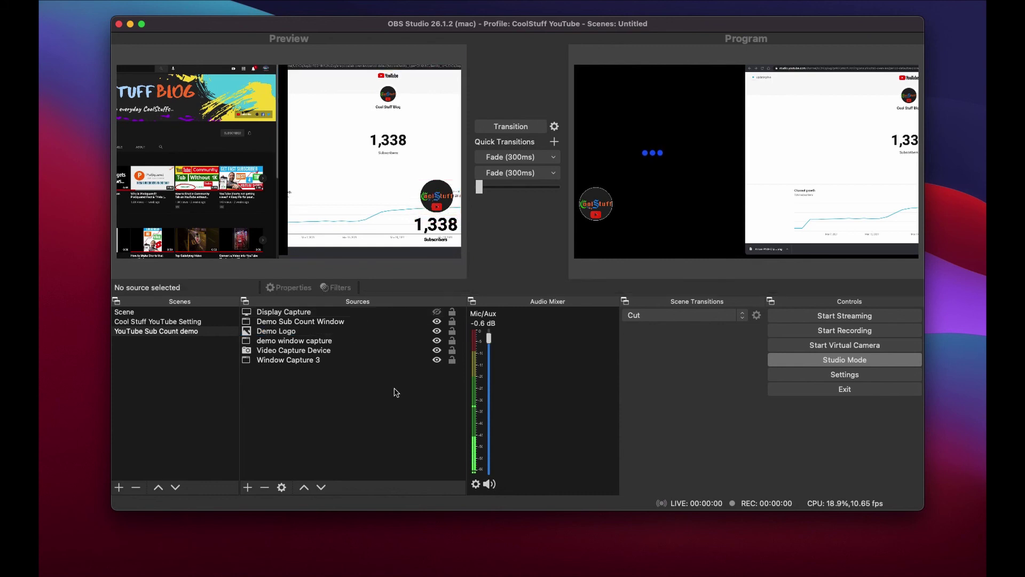
click(523, 158)
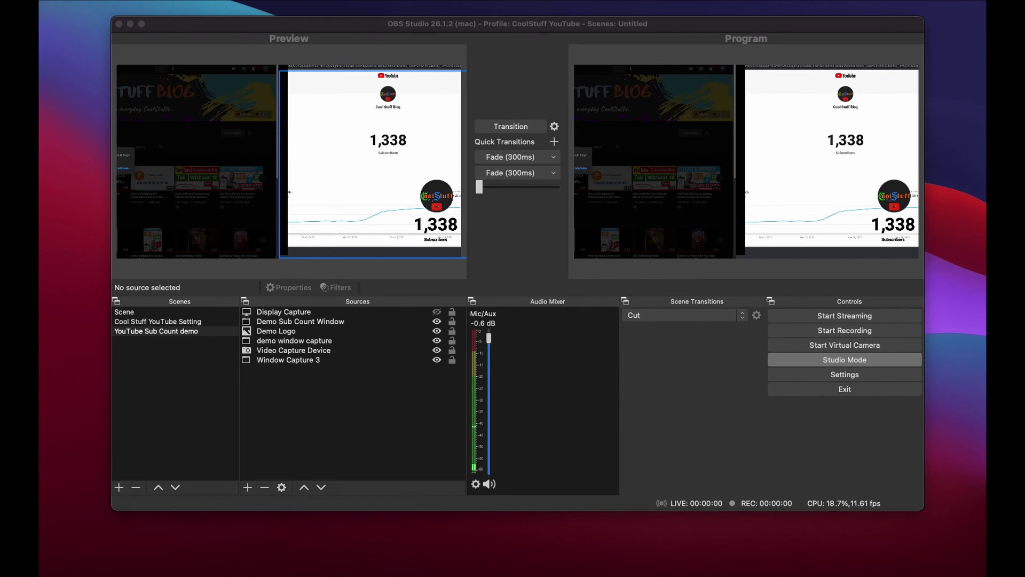
Step: Select the demo window capture source in the Sources list
click(213, 160)
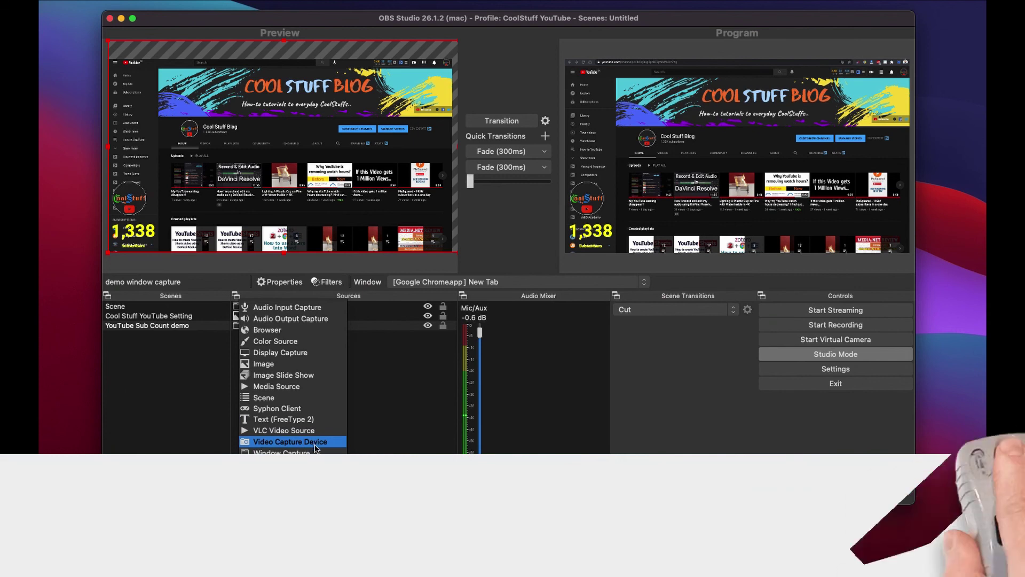
Step: Add a Video Capture Device source for the FaceTime HD Camera
click(315, 442)
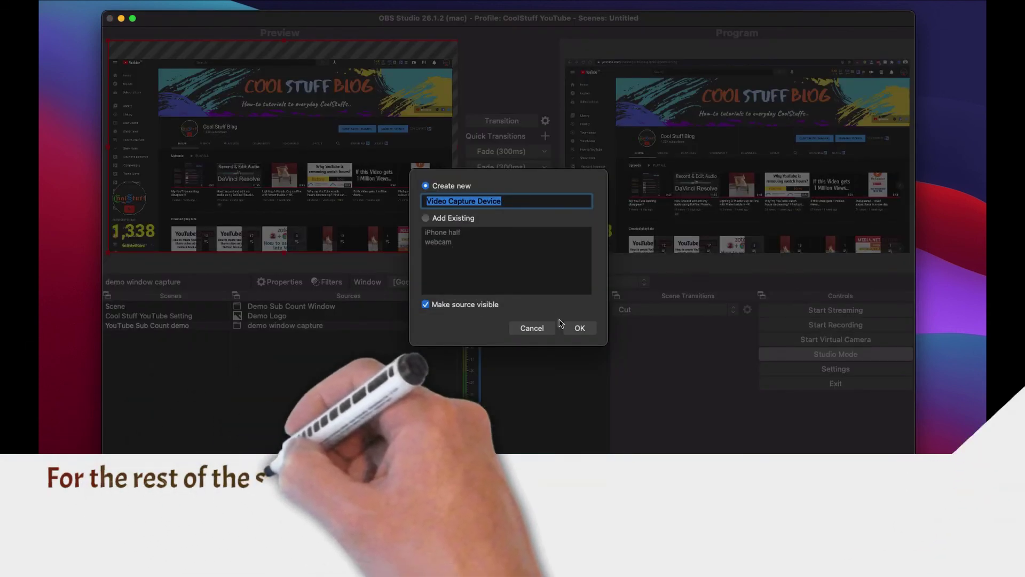
click(579, 327)
click(540, 280)
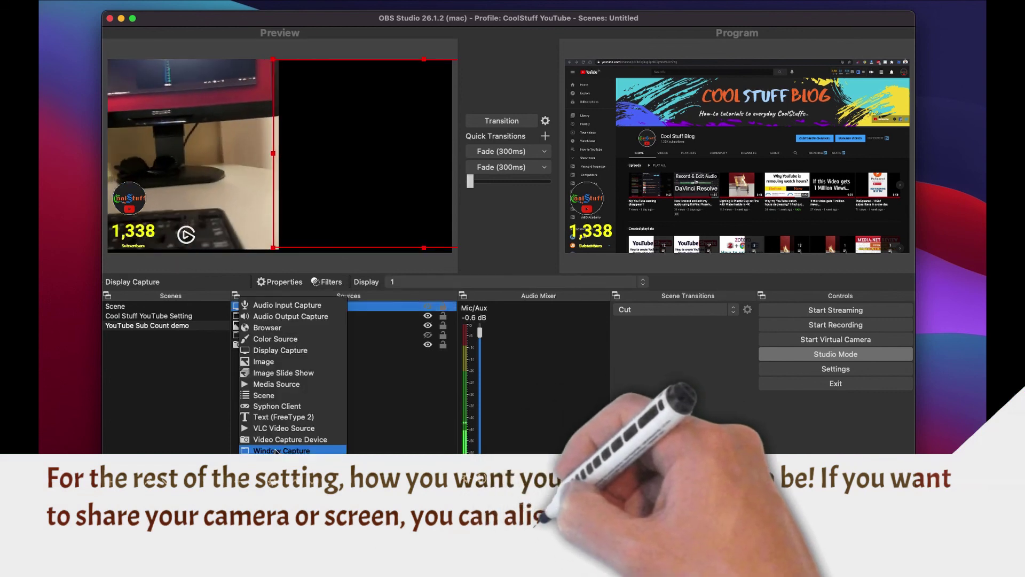
Step: Add Window Capture 3 of the Microsoft Word window and move it to the preview's right half
click(286, 499)
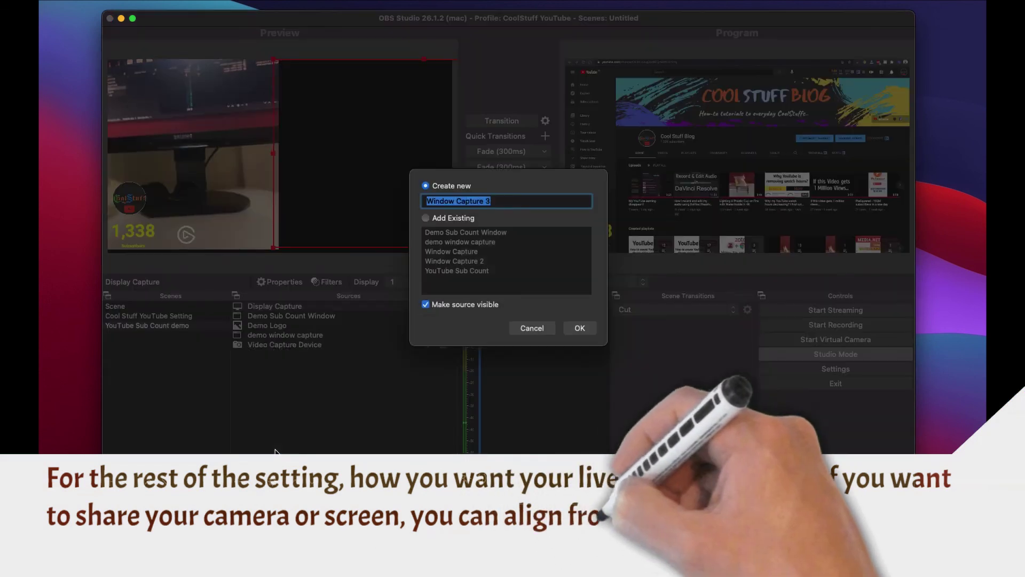
click(578, 330)
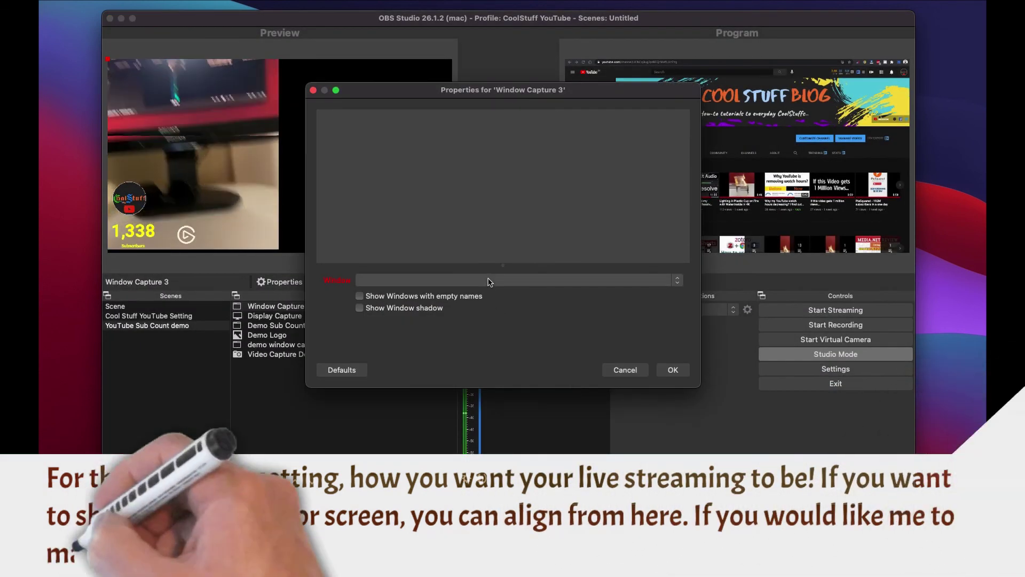
click(489, 280)
click(545, 444)
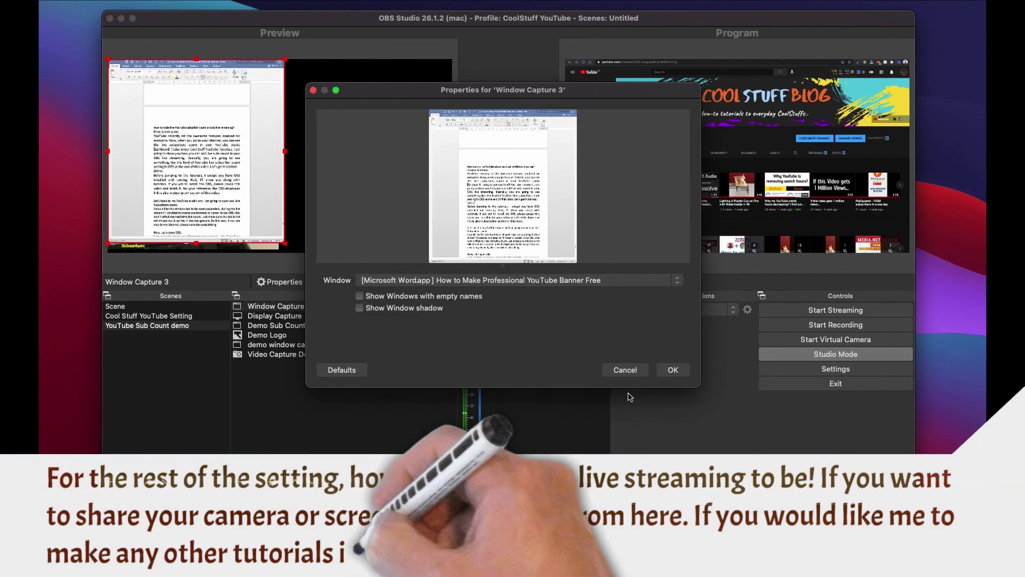
click(672, 370)
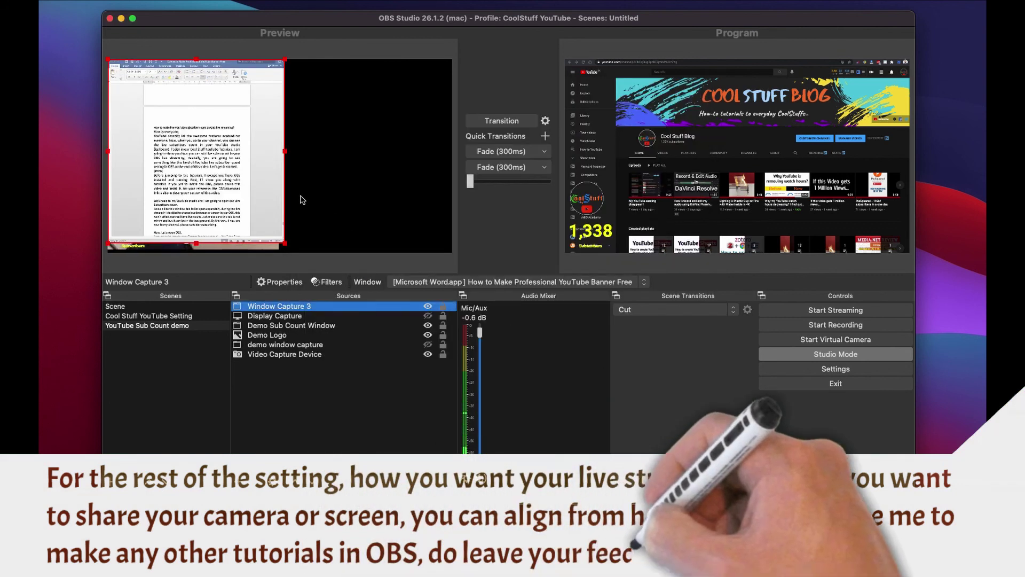
drag(242, 186, 422, 195)
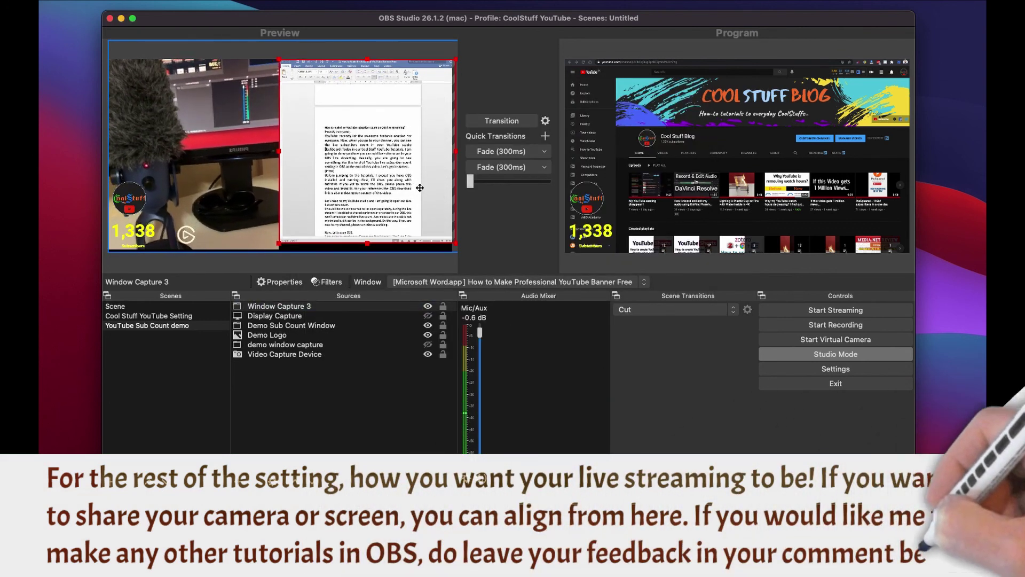